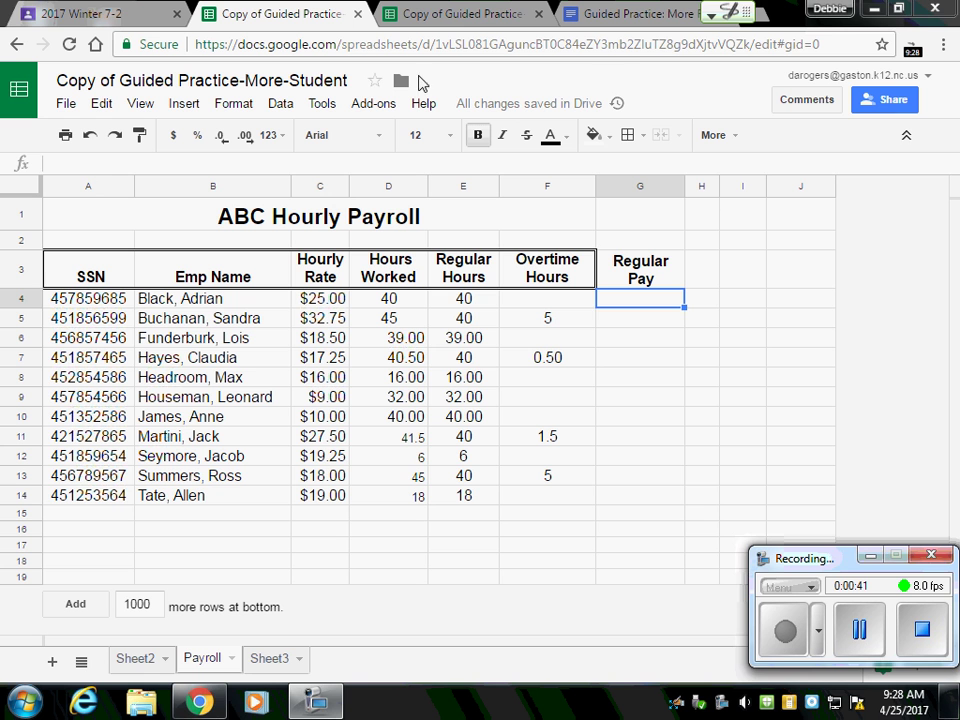
left_click(648, 270)
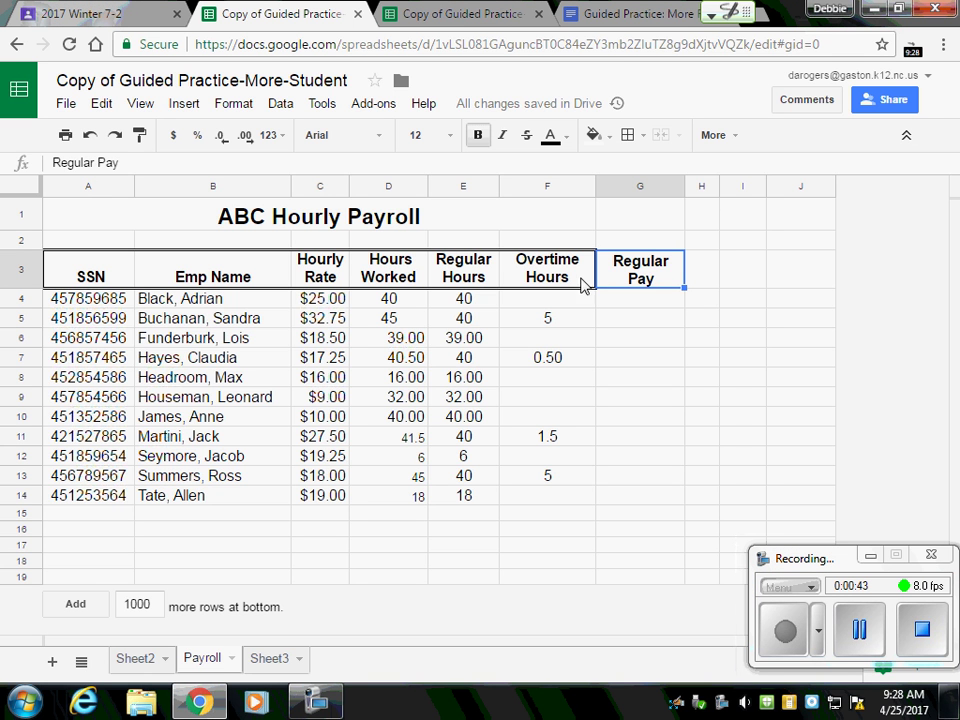
left_click(785, 273)
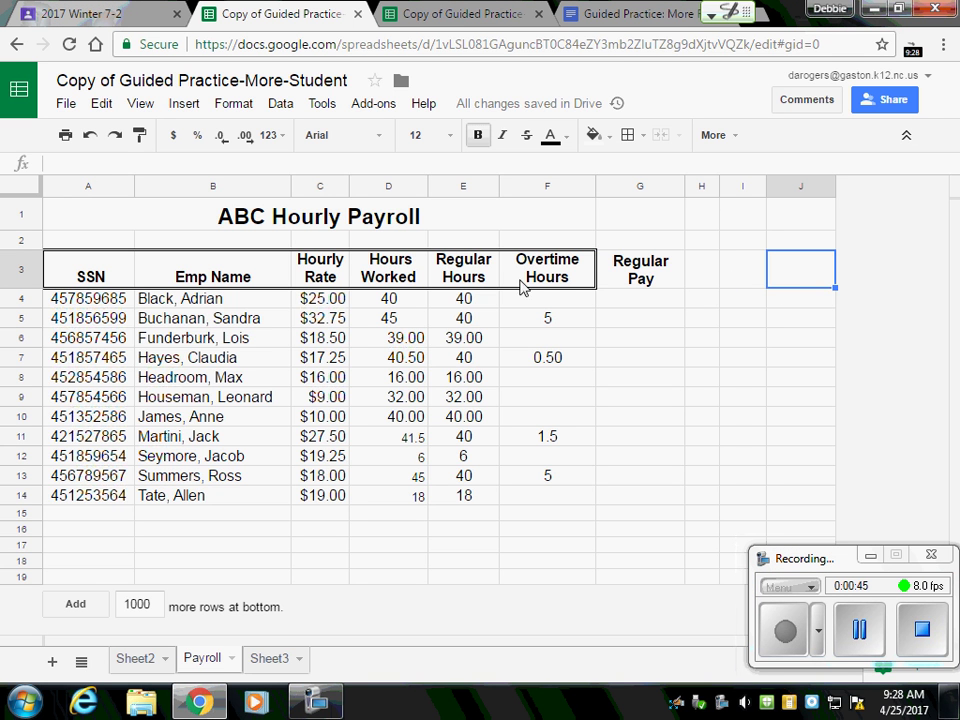
left_click(635, 276)
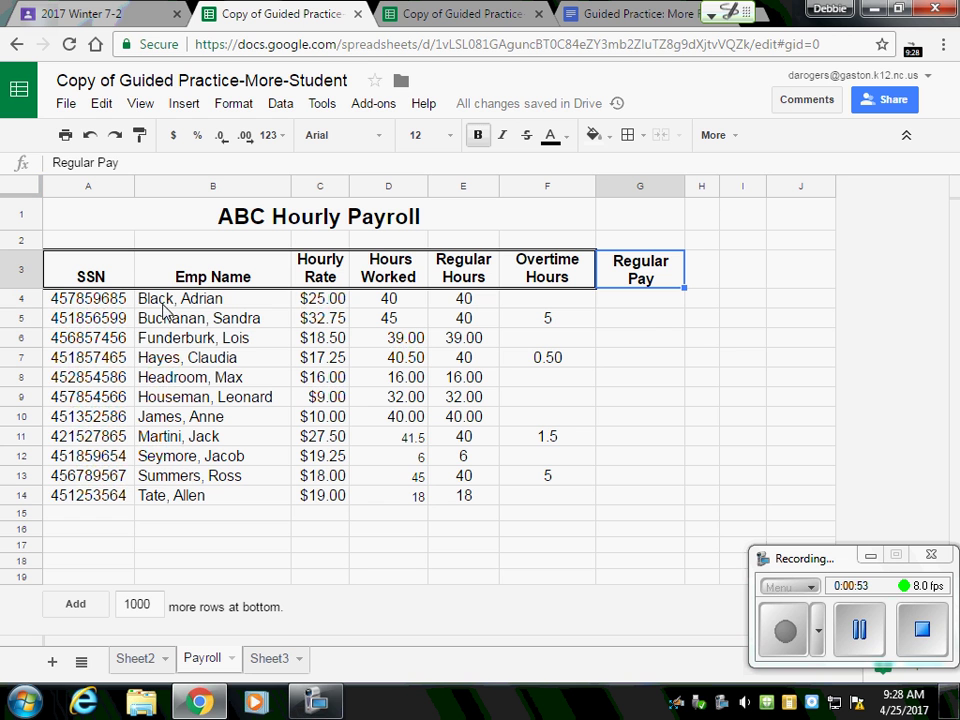
- Enter the formula =D4*C4 in cell G4, multiplying hours worked by hourly rate
left_click(642, 302)
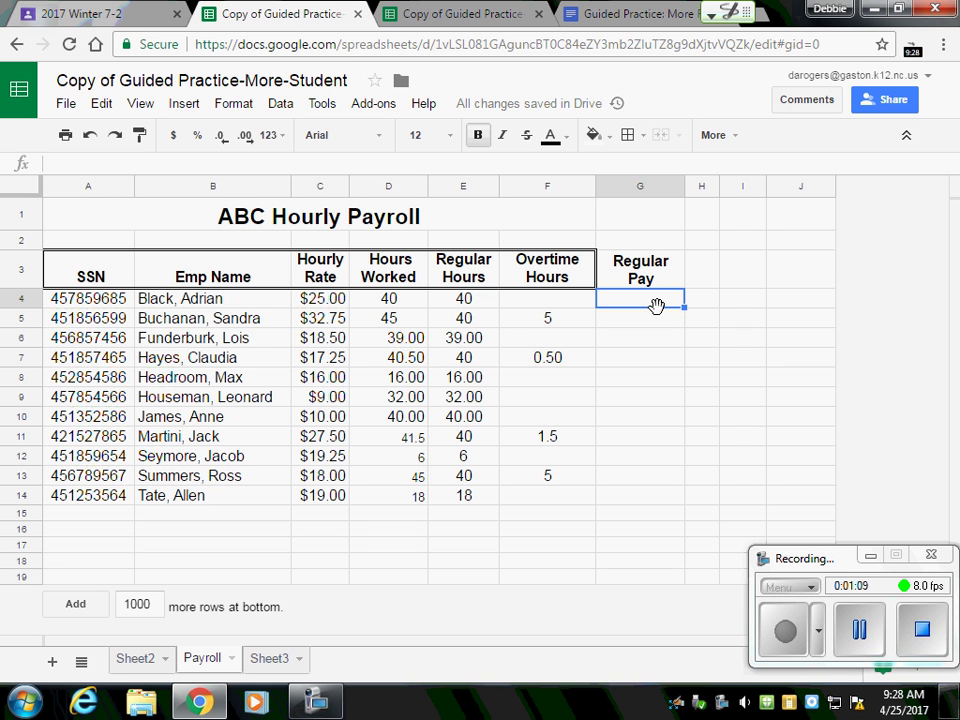
type("=")
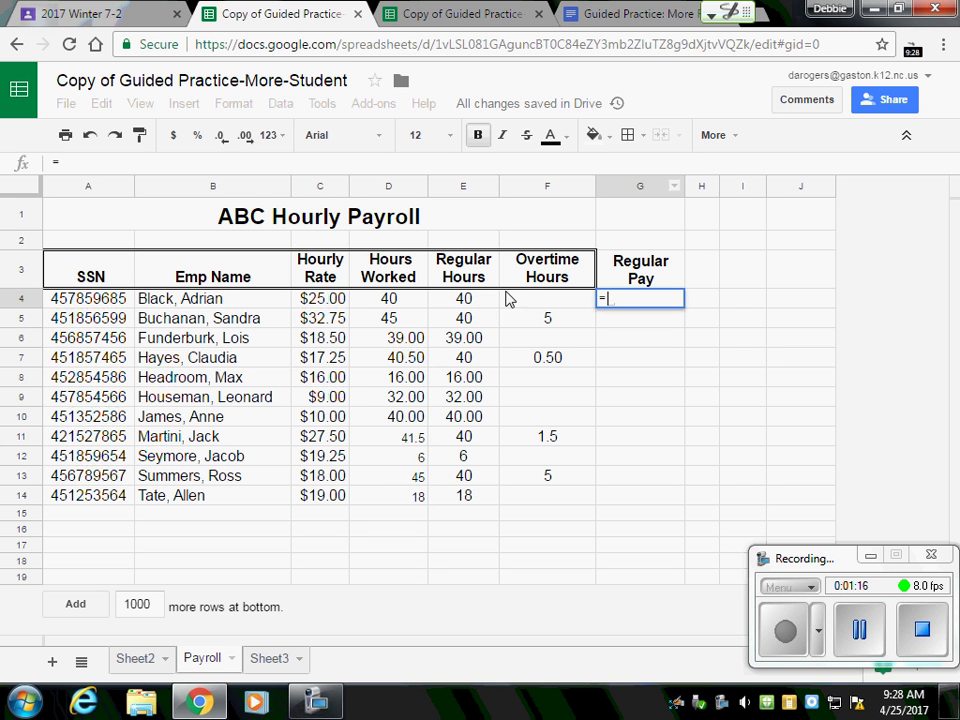
left_click(396, 302)
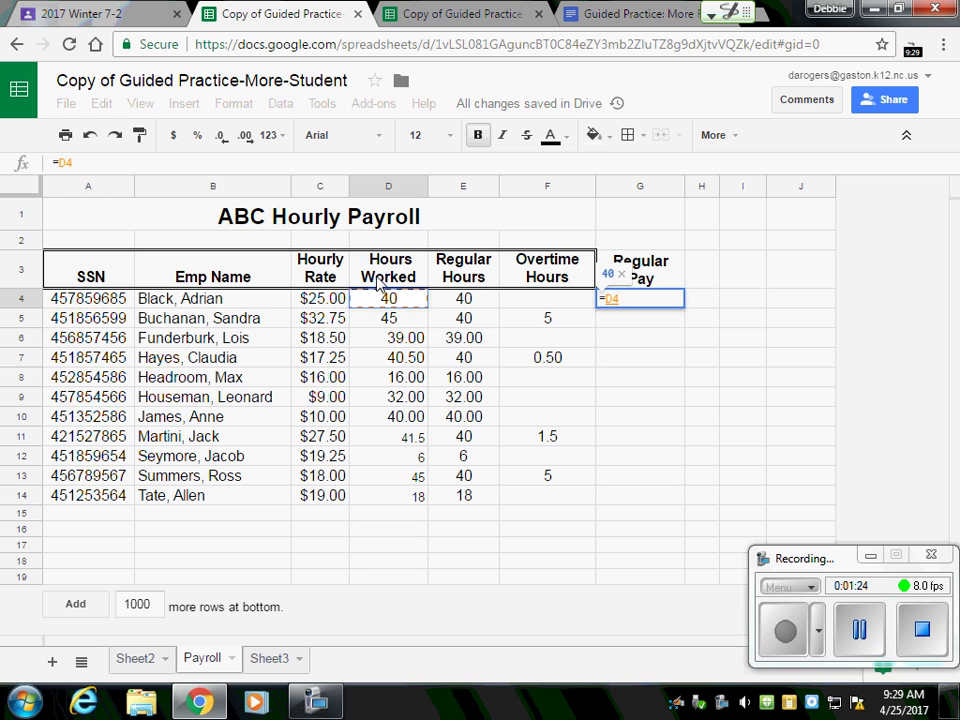
type("*")
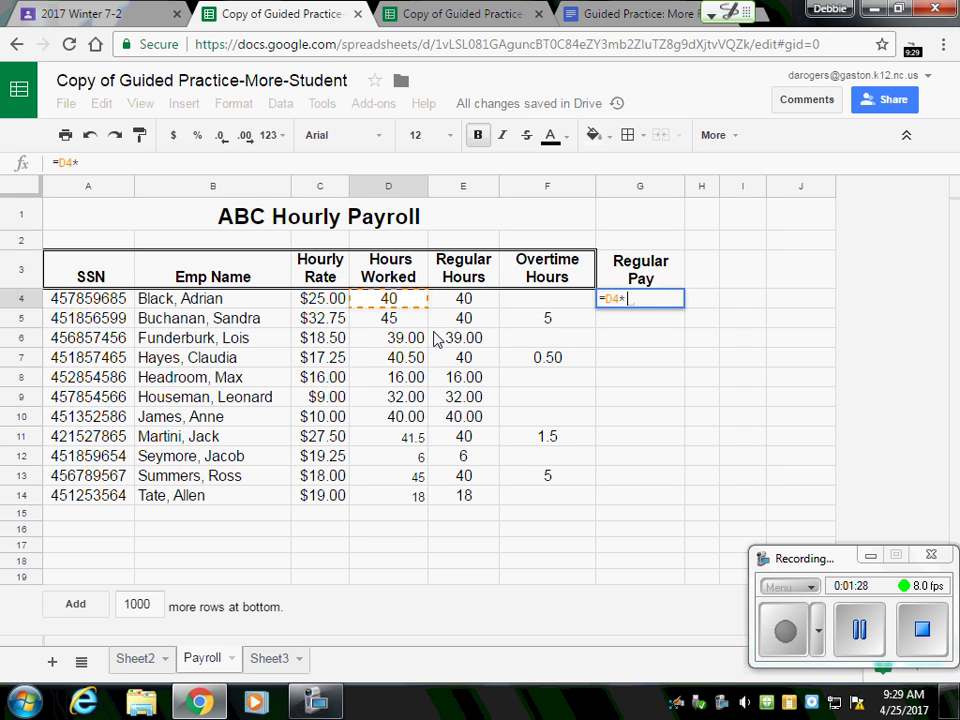
left_click(325, 303)
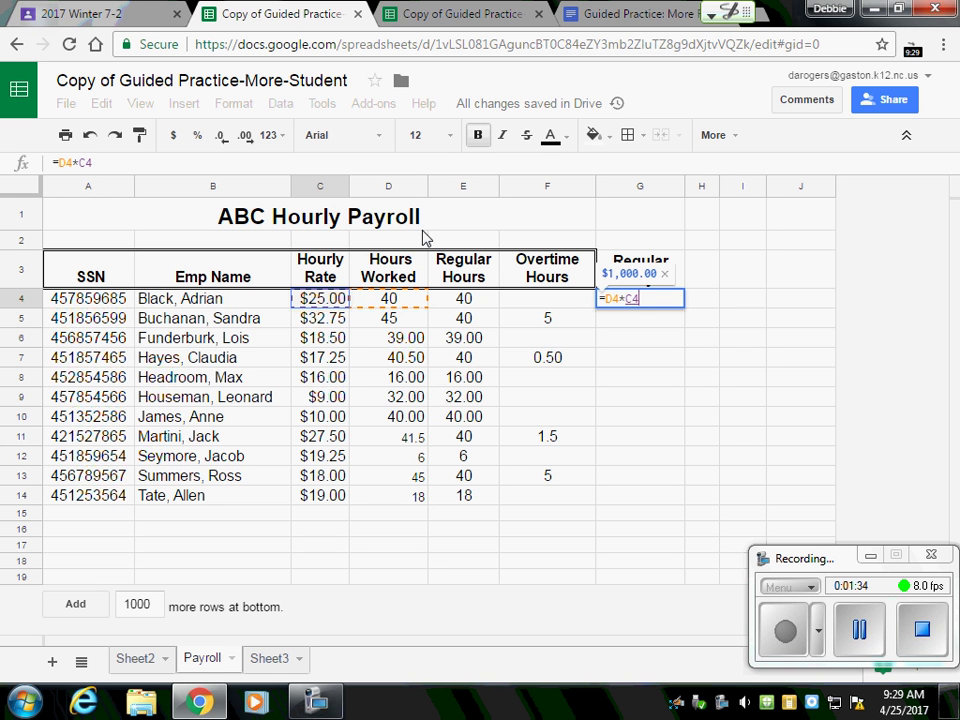
key("Return")
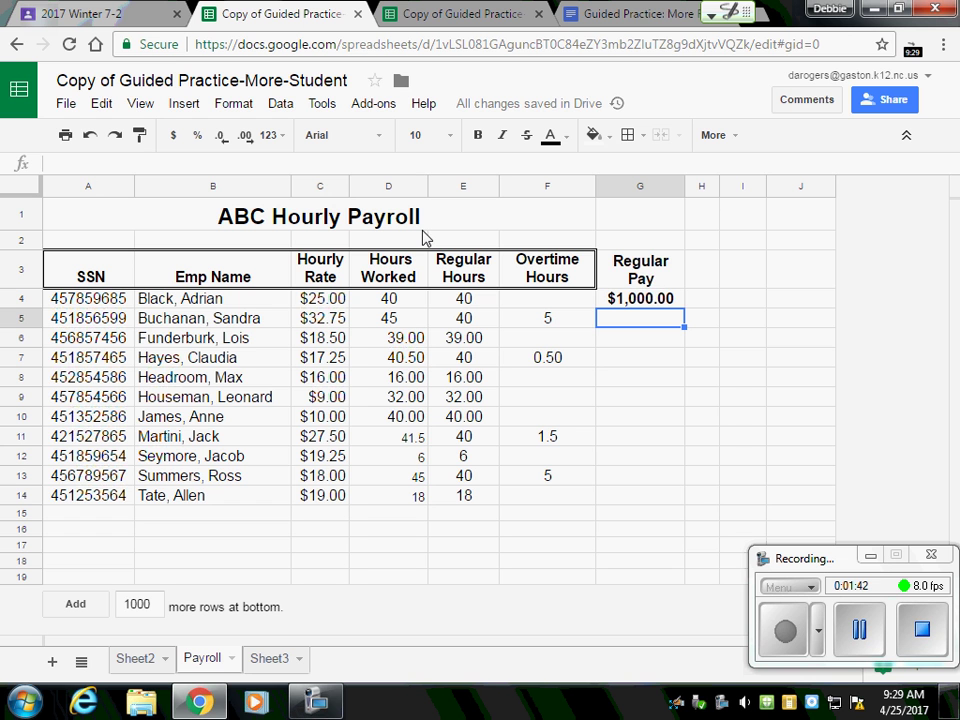
- Clear the formula from cell G4 in the Regular Pay column
left_click(630, 301)
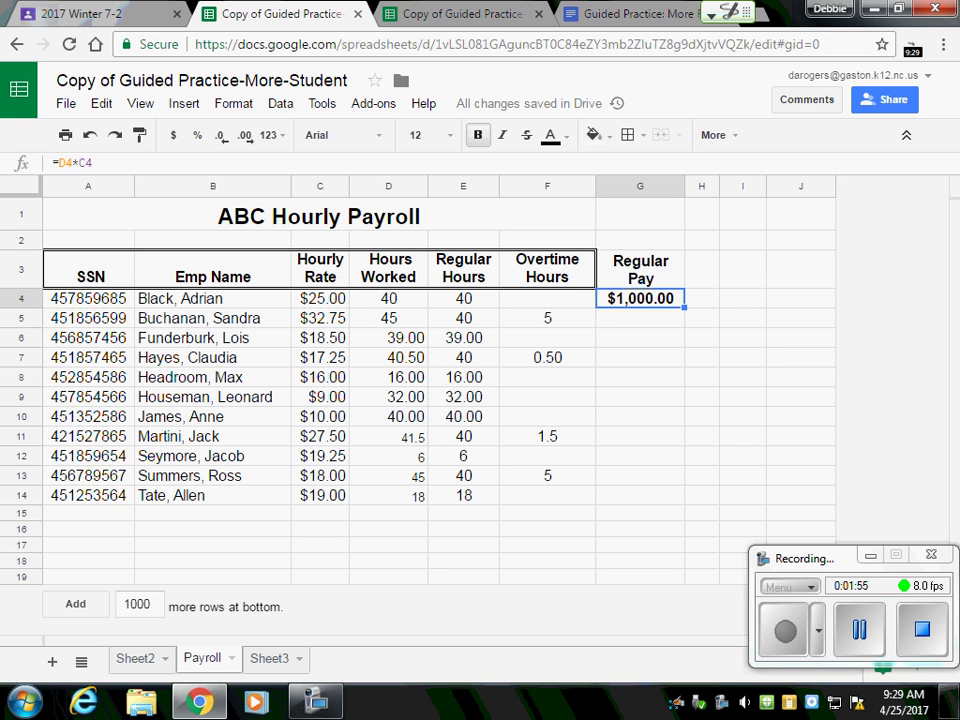
type("f")
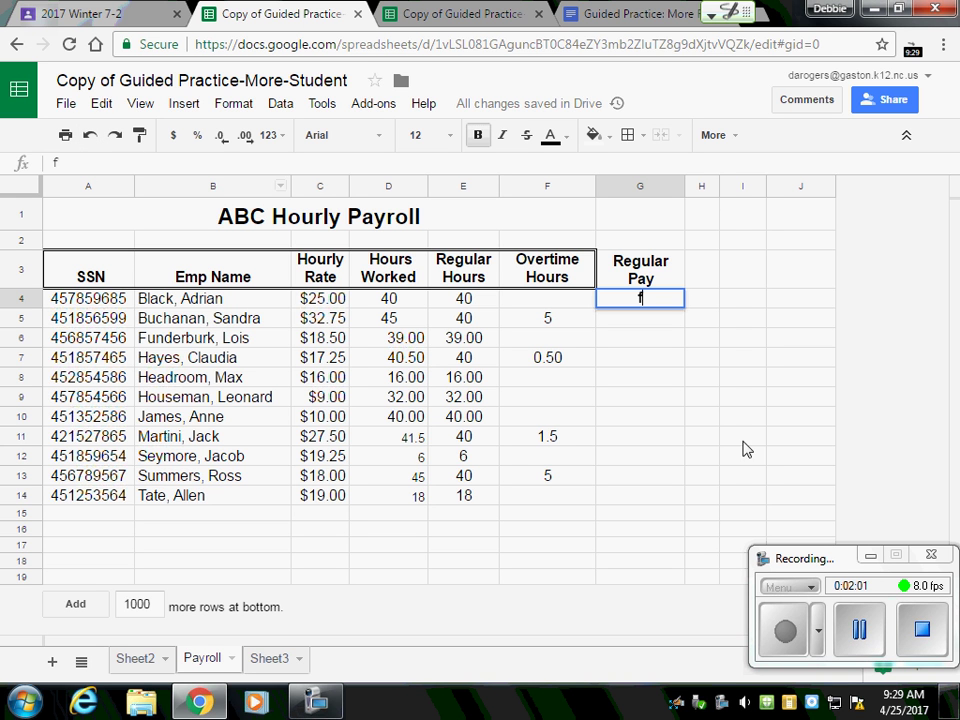
key("Escape")
key("Tab")
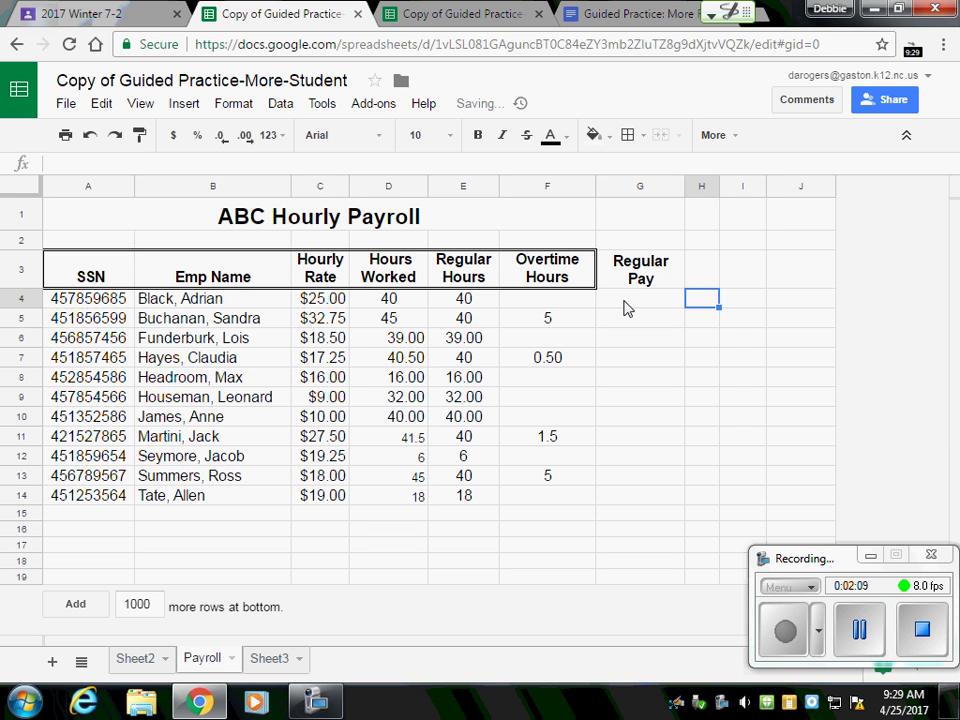
- Enter the formula =E4*C4 in cell G4 to calculate regular pay from regular hours and hourly rate
left_click(630, 303)
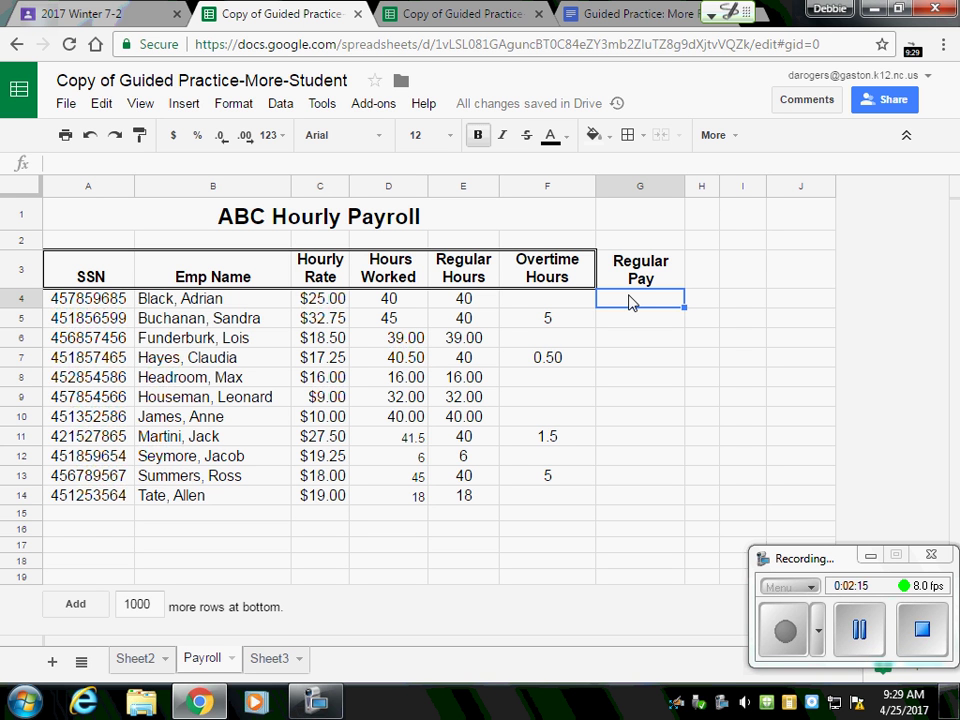
type("=")
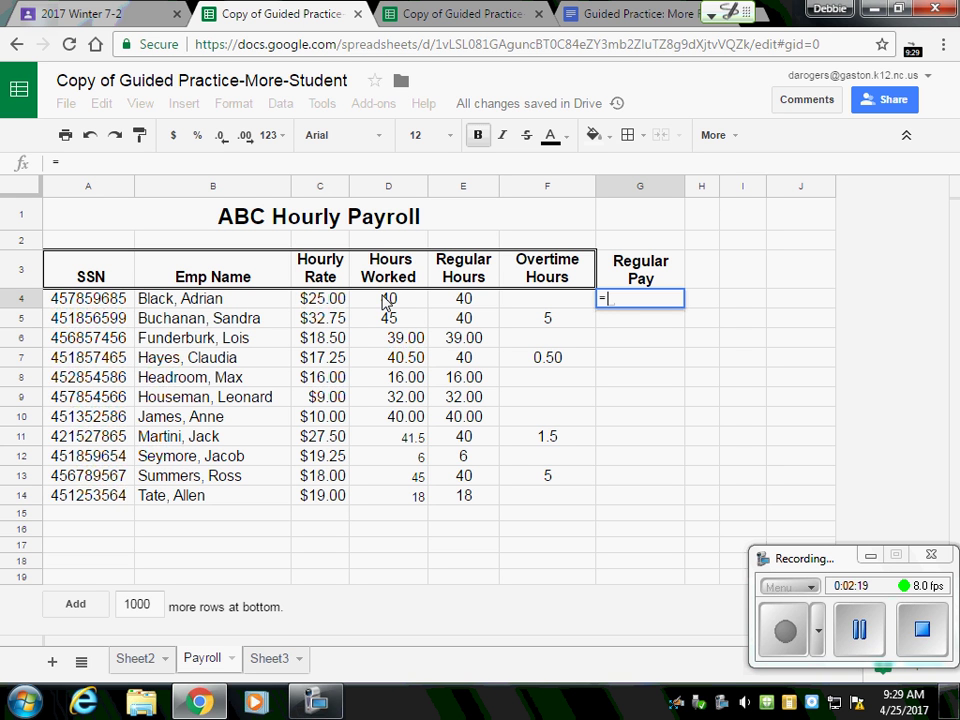
left_click(474, 298)
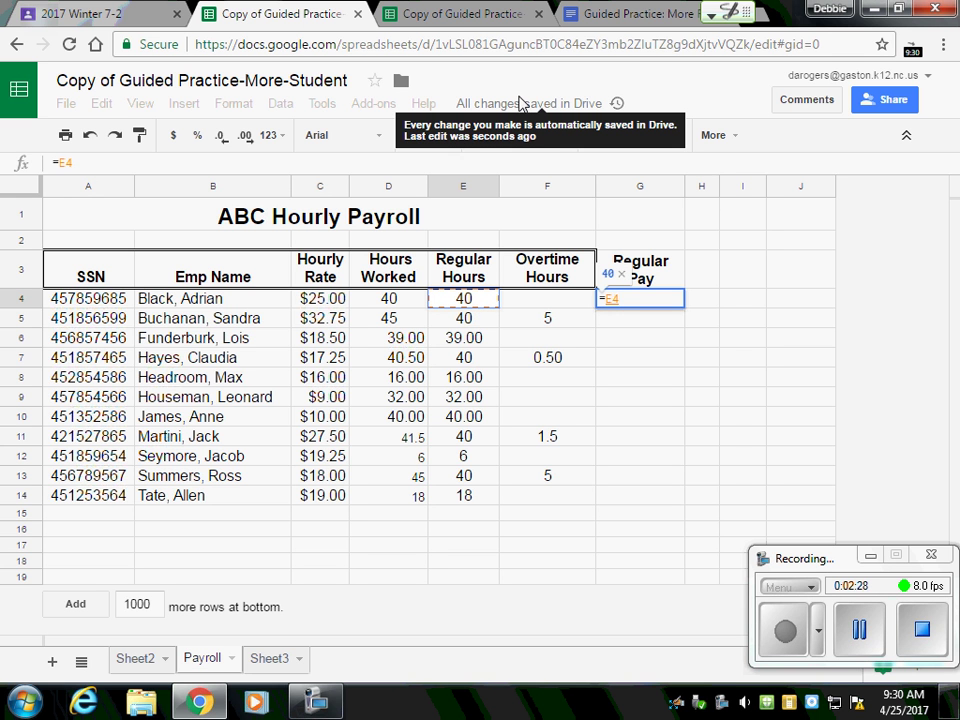
type("*")
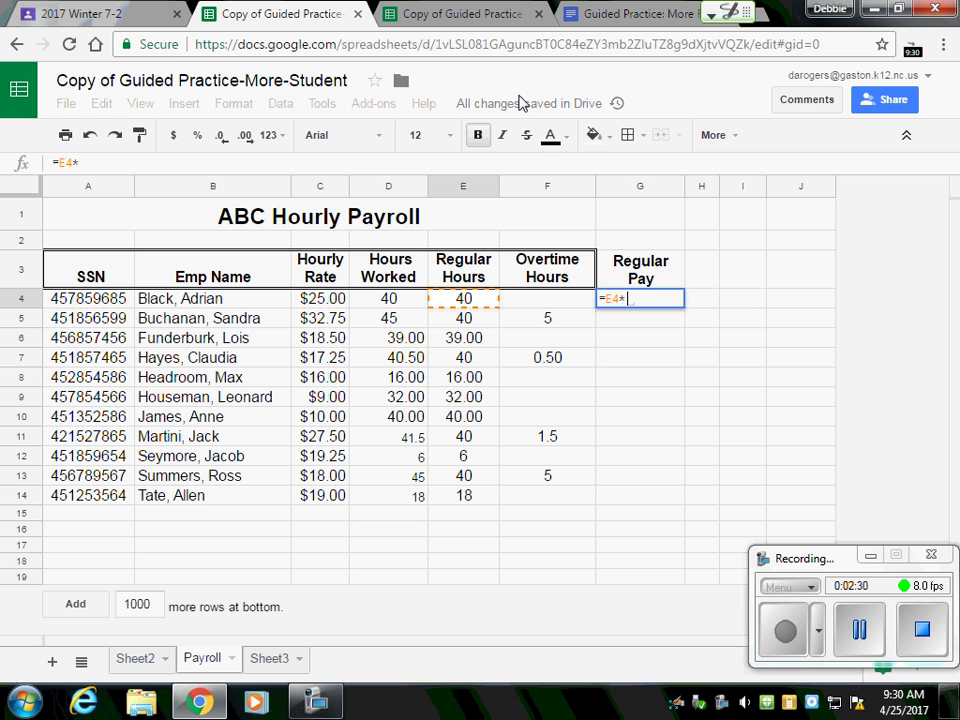
left_click(330, 298)
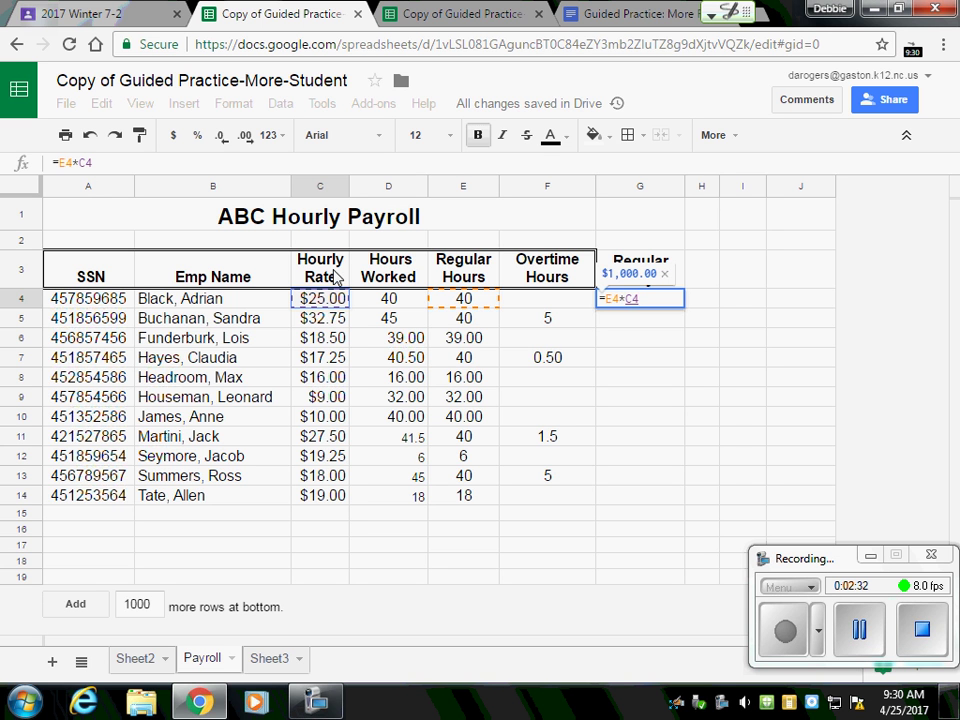
key("Return")
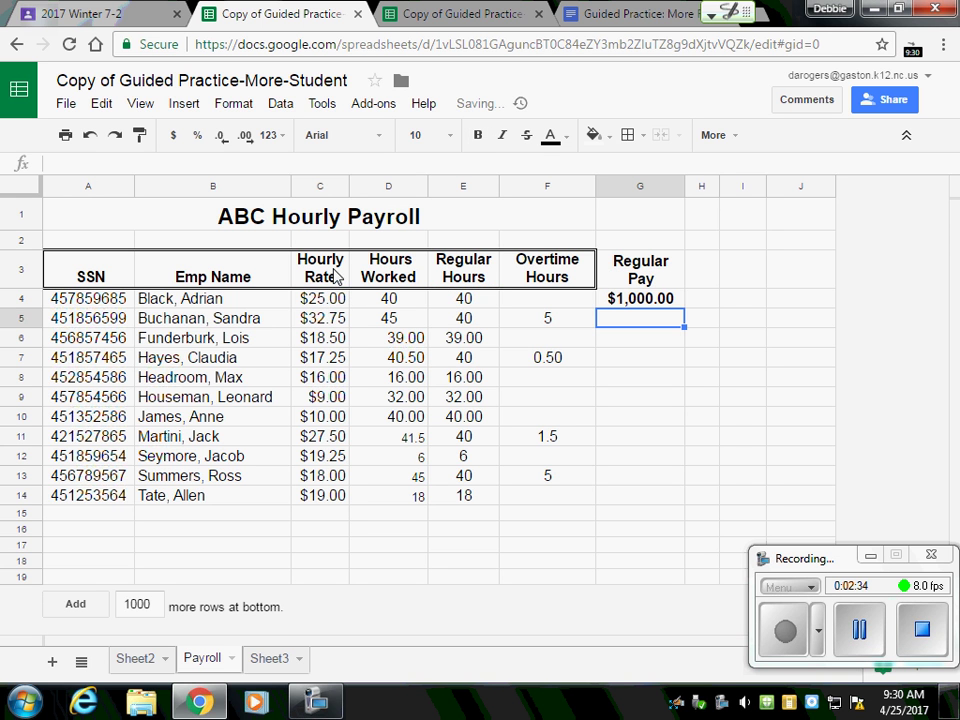
- Copy the regular pay formula from G4 down through G14
left_click(668, 303)
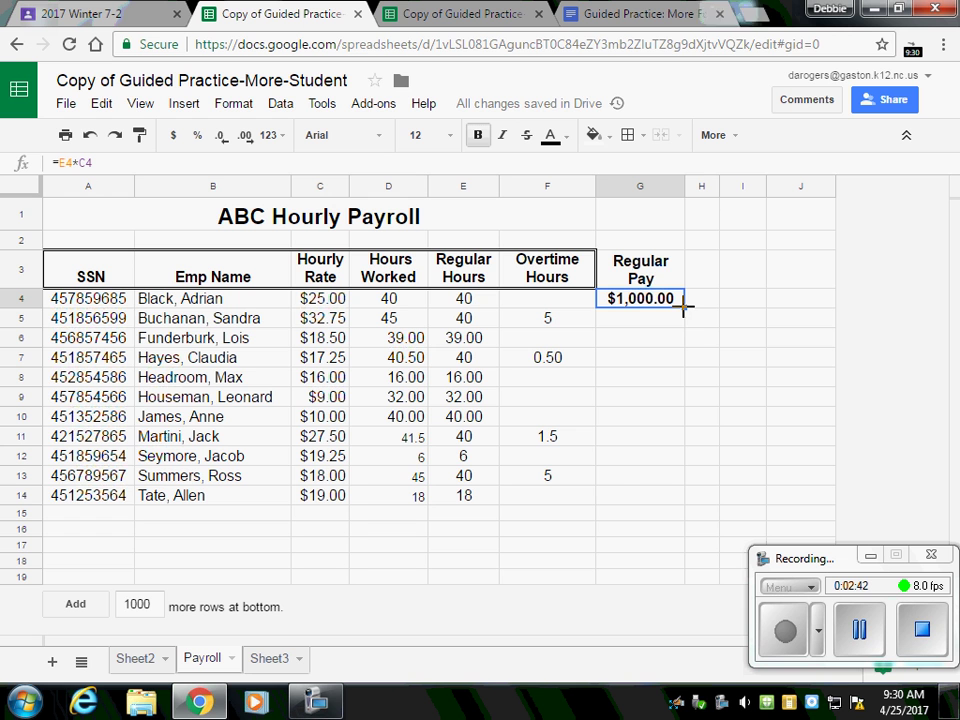
left_click_drag(684, 307, 655, 494)
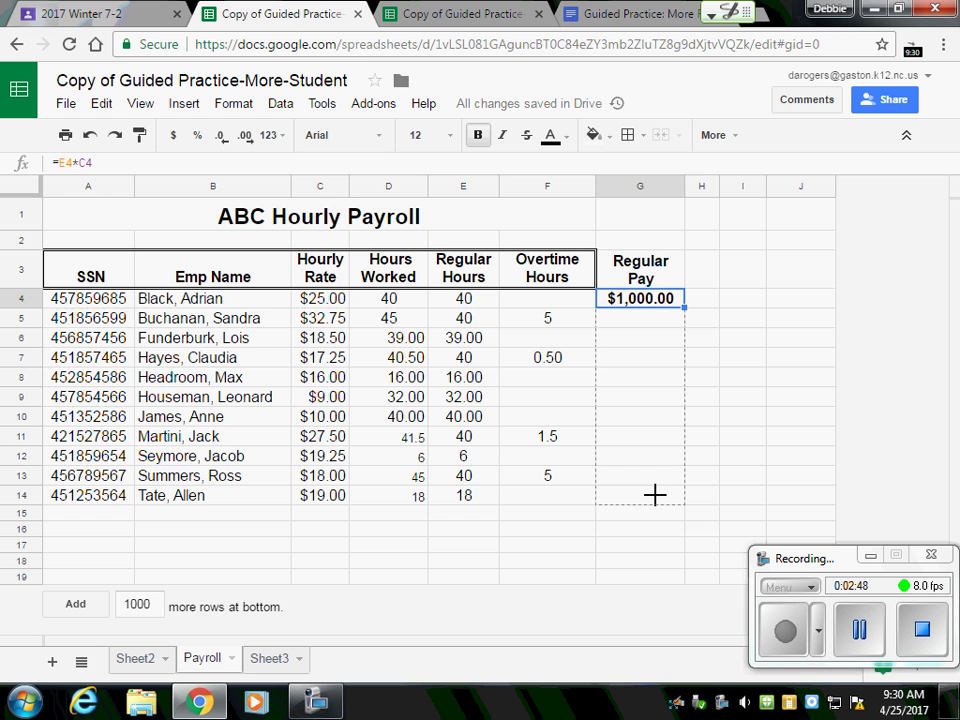
left_click_drag(655, 494, 655, 497)
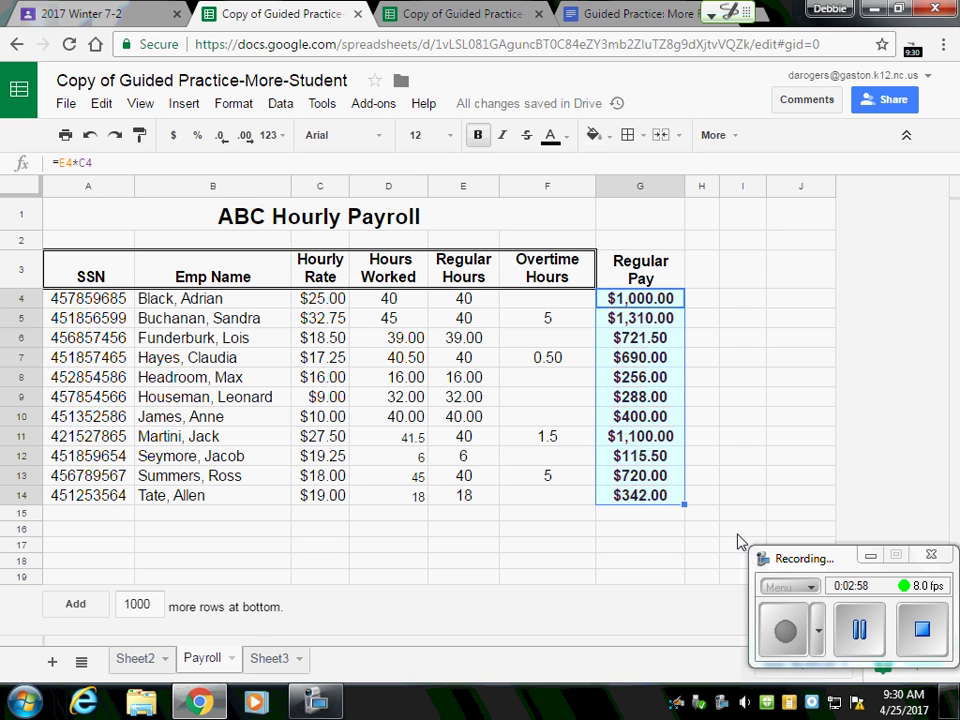
left_click(744, 500)
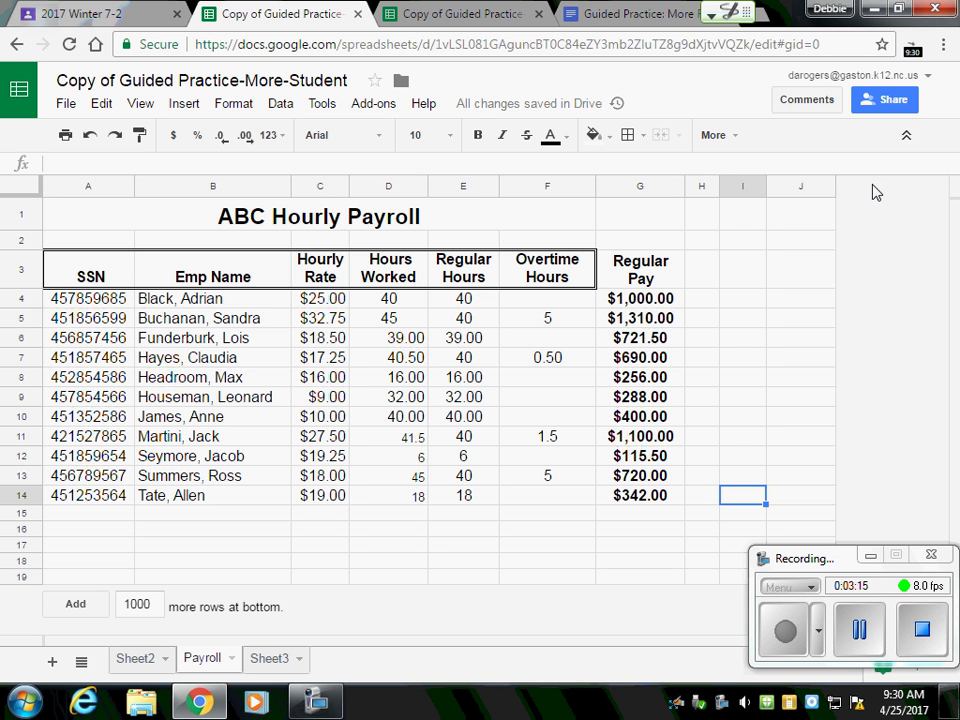
- Widen column H and enter the heading Overtime Pay in cell H3
left_click(698, 271)
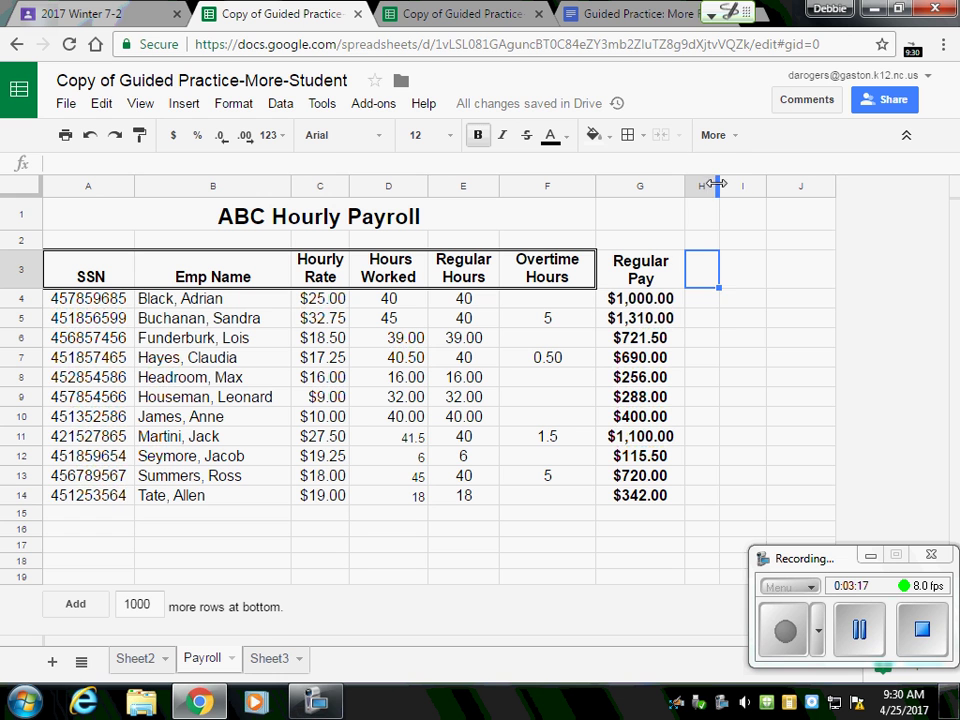
left_click_drag(719, 185, 754, 188)
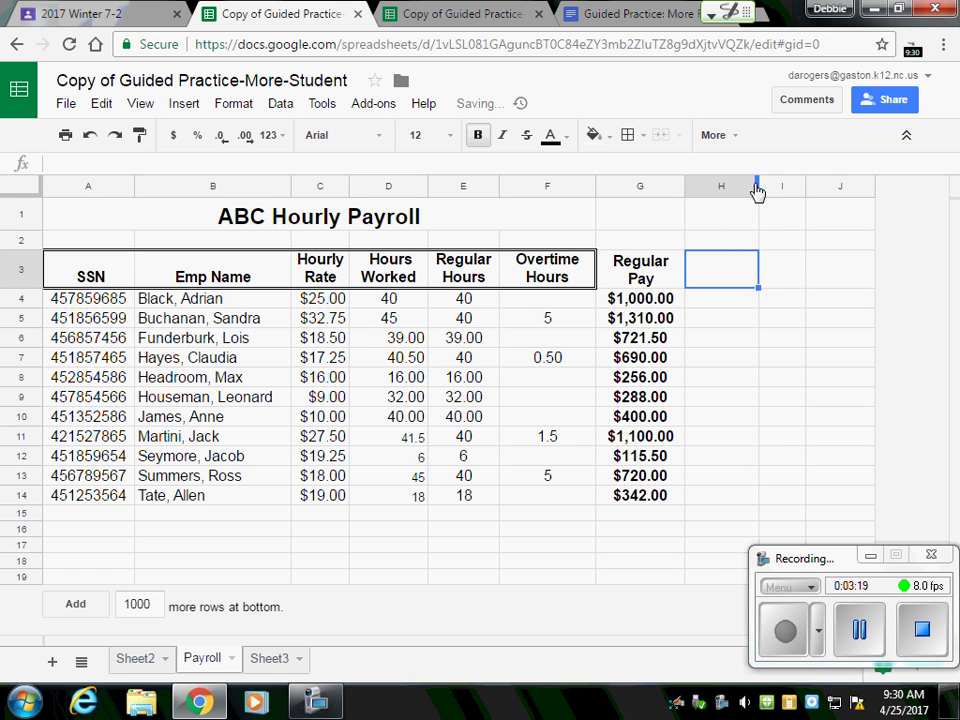
double_click(715, 265)
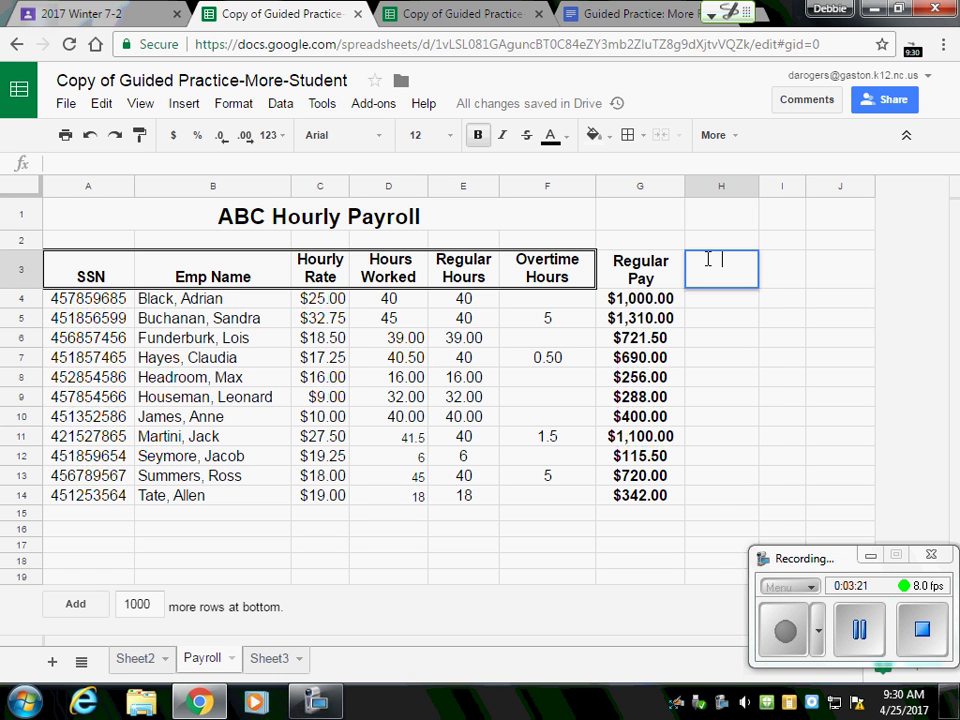
type("Overtime P")
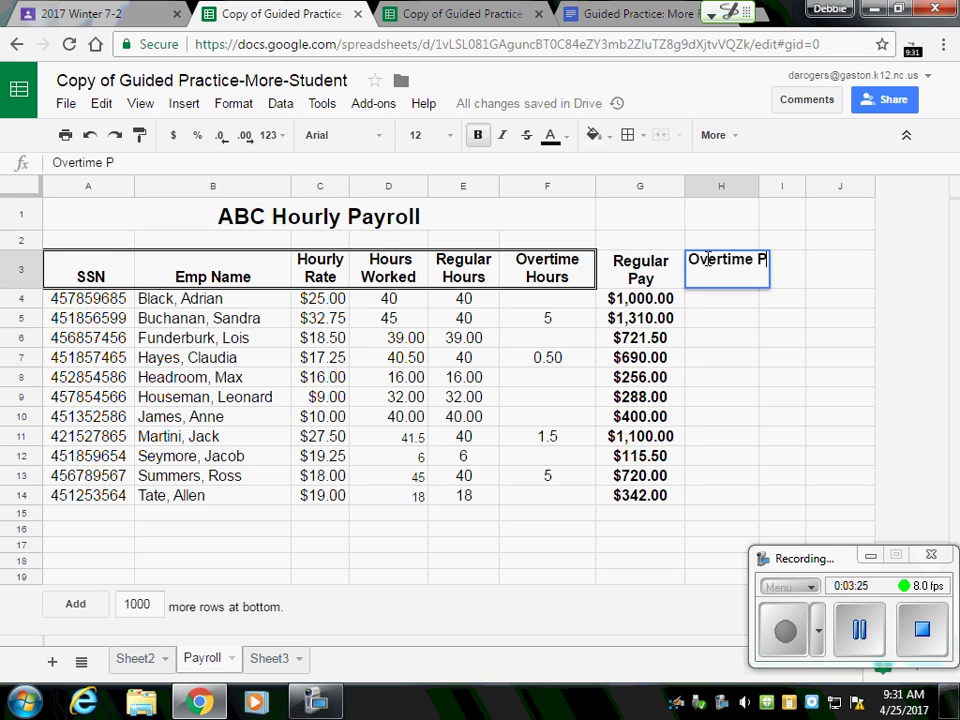
type("ay")
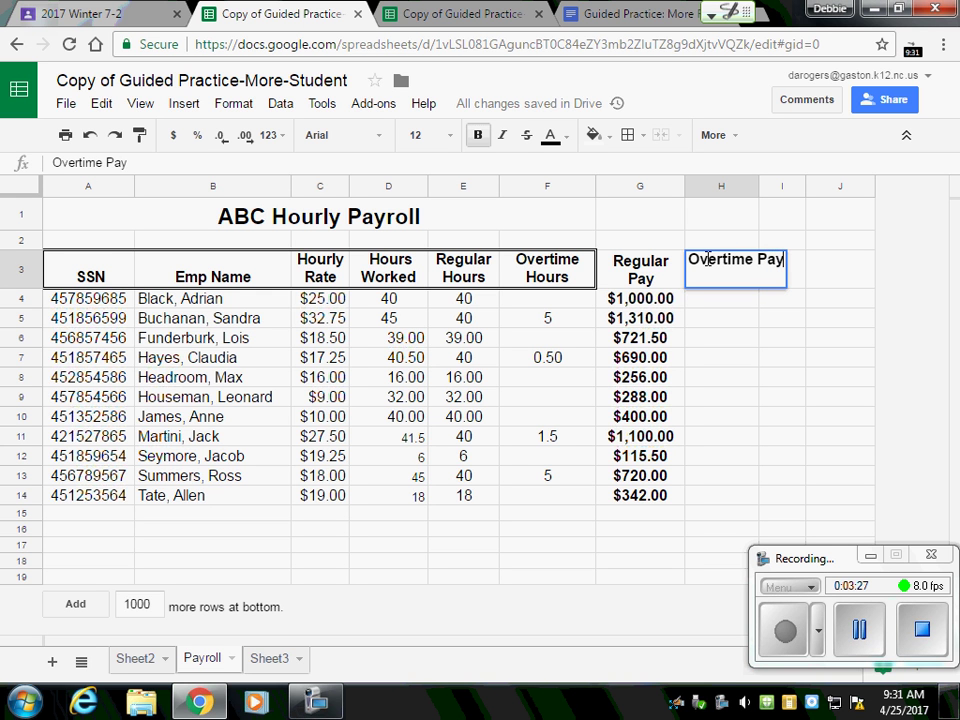
left_click(783, 279)
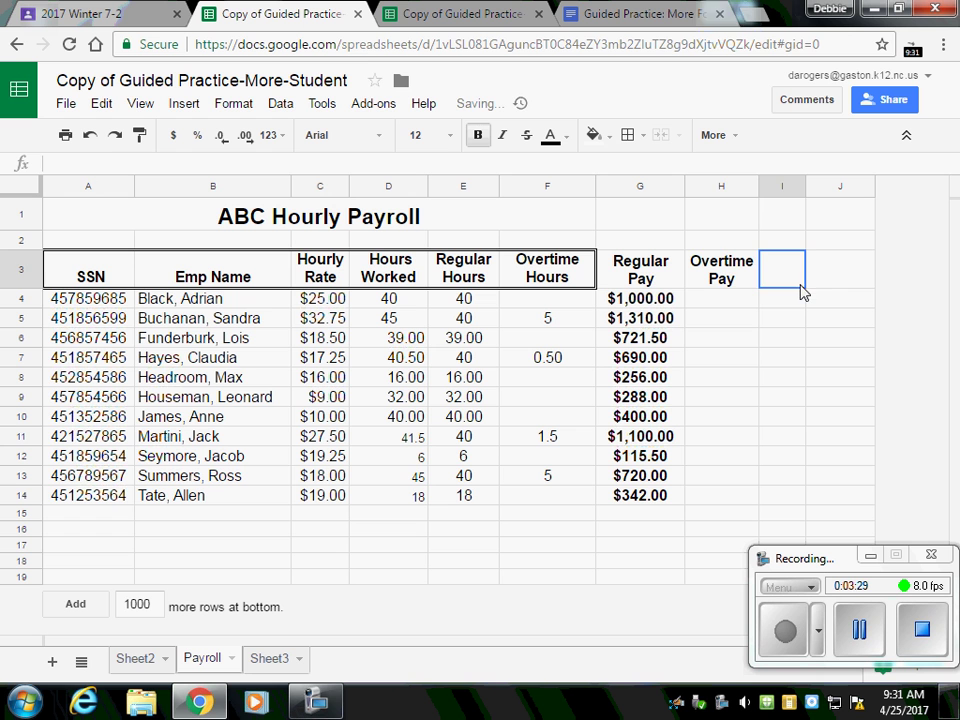
- Start a formula in cell H4 under the Overtime Pay heading with an equals sign
left_click(690, 281)
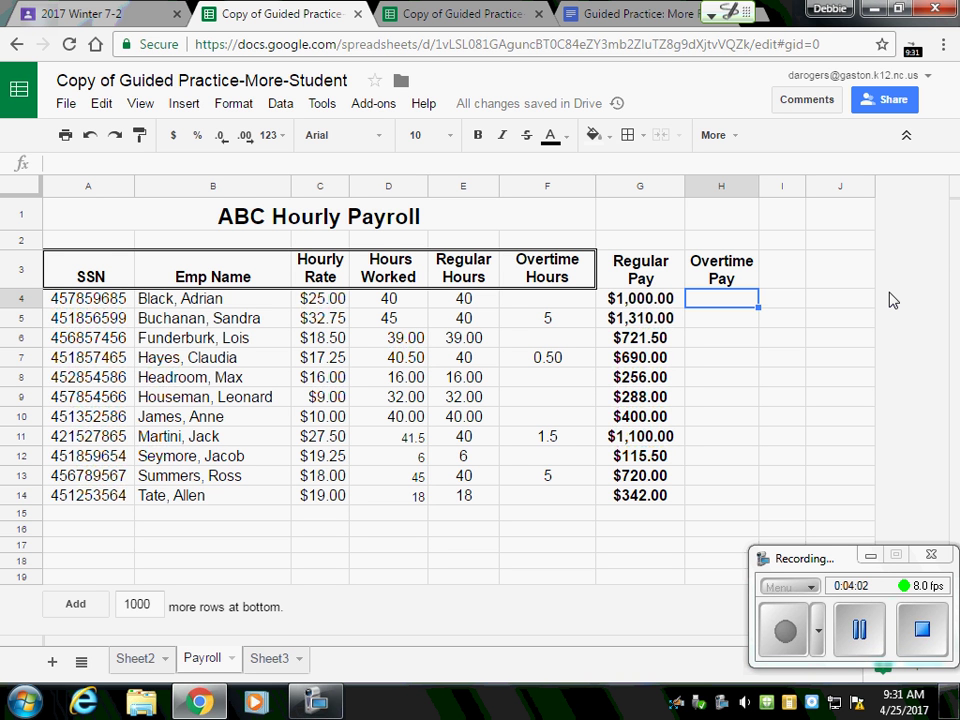
type("=")
type("=")
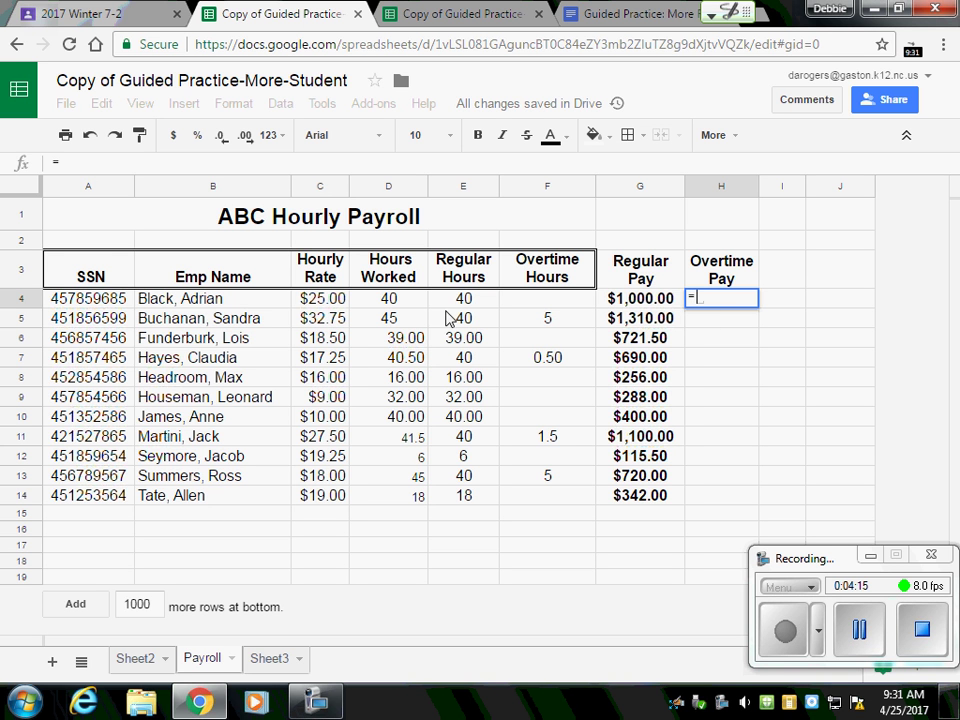
- Switch to the Guided Practice: More Formatting document and read instruction 15 on the overtime pay formula
left_click(660, 20)
scroll(379, 444, "down", 3)
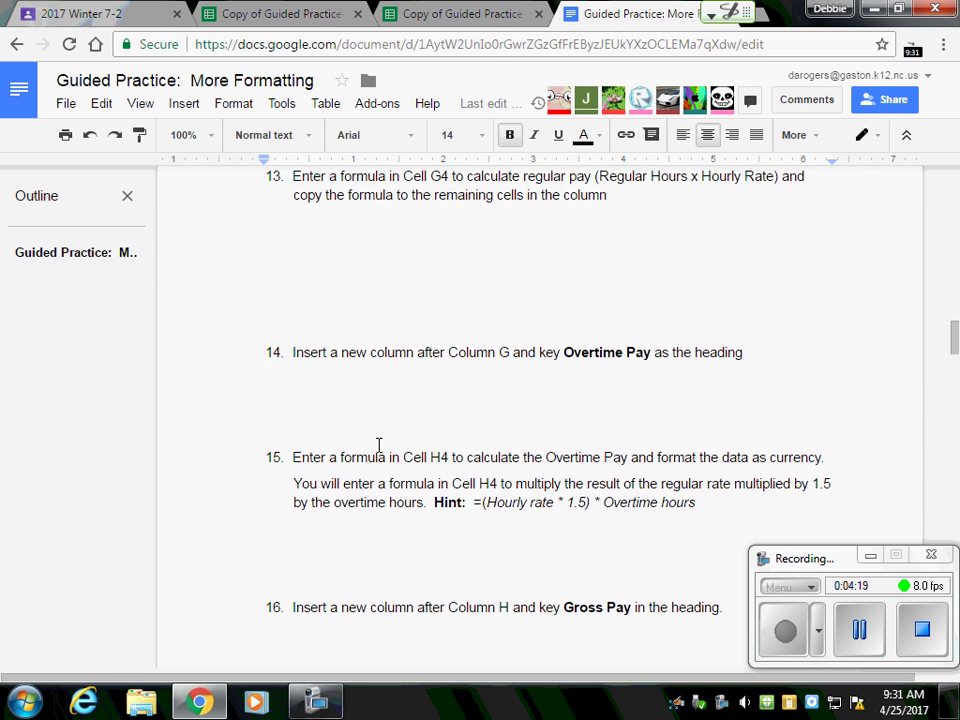
scroll(784, 411, "down", 2)
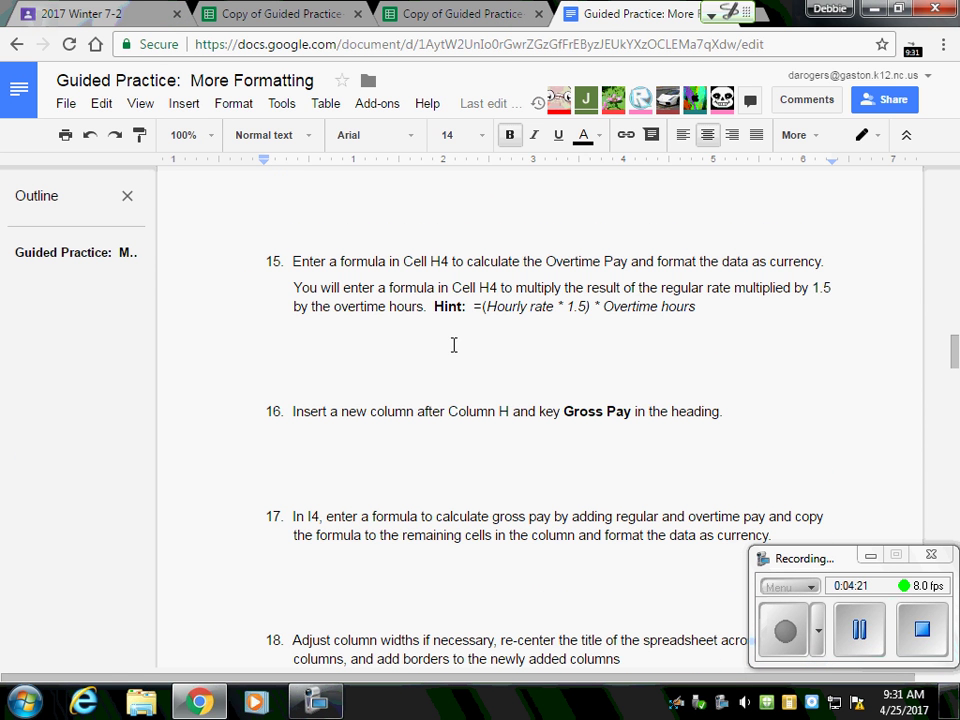
left_click(841, 269)
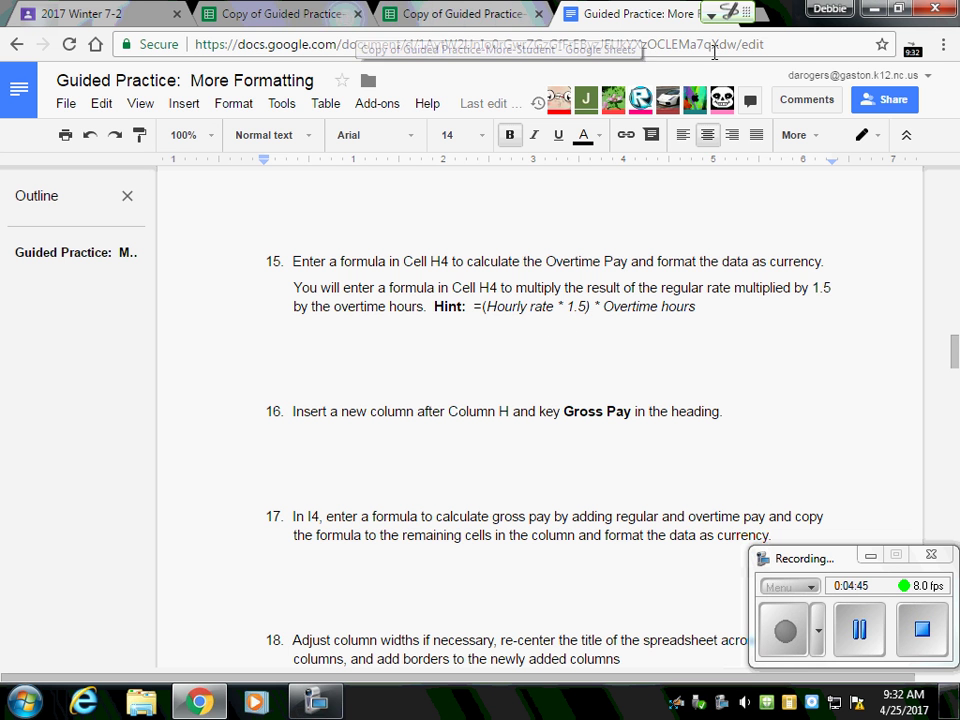
- Switch to the other Copy of Guided Practice-More-Student spreadsheet and widen column H to fit its Overtime pay heading
left_click(460, 14)
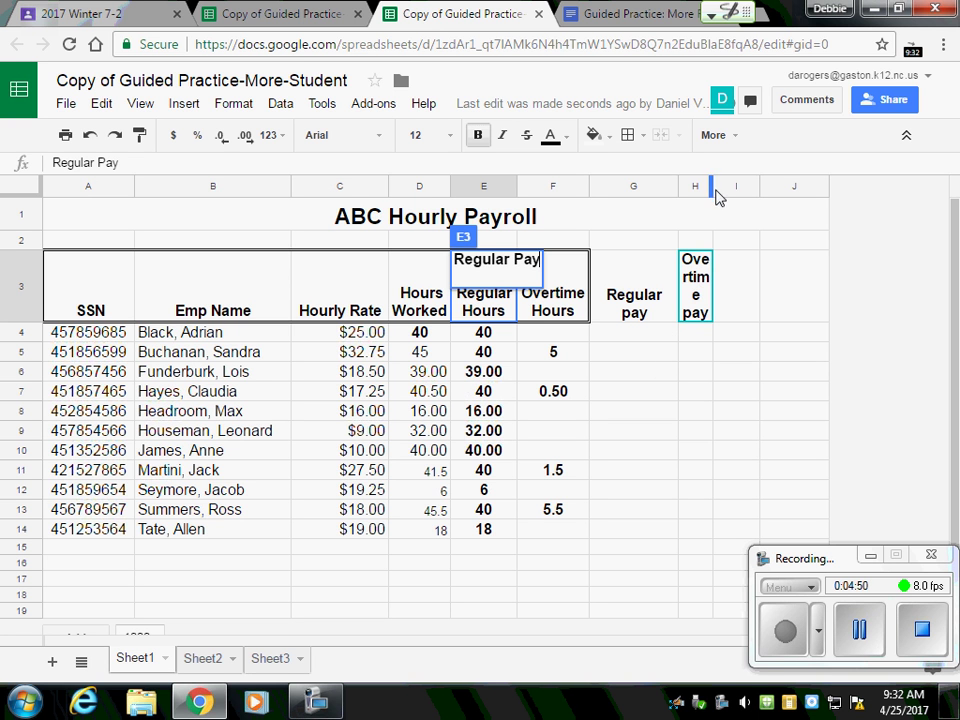
left_click_drag(711, 189, 762, 187)
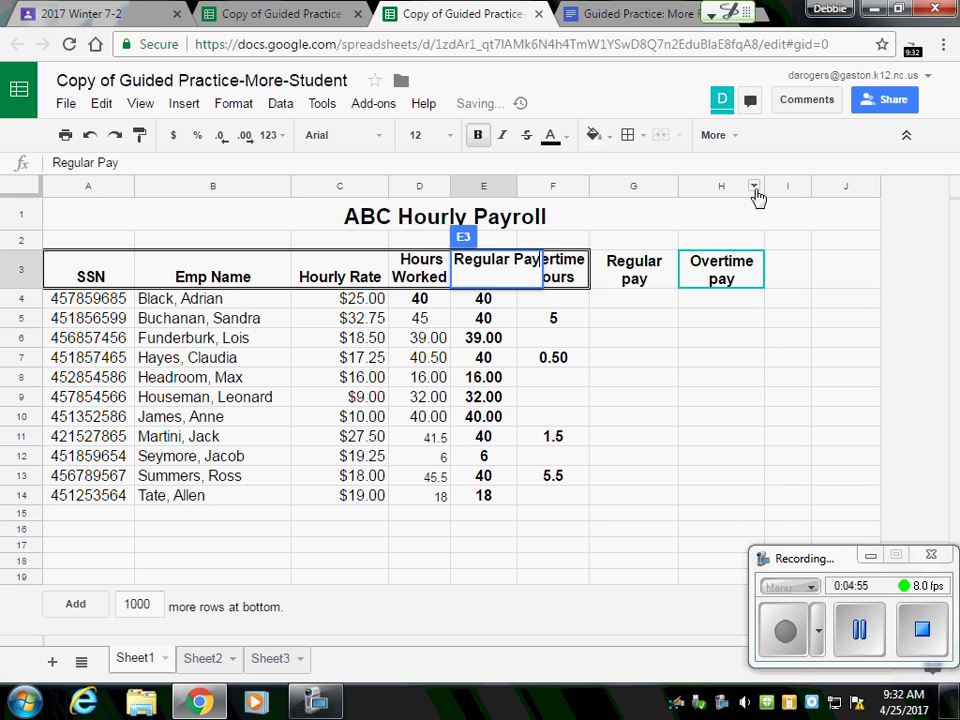
- Enter the formula =F4*1.5 in cell H4 under the Overtime pay heading
left_click(724, 309)
left_click(725, 304)
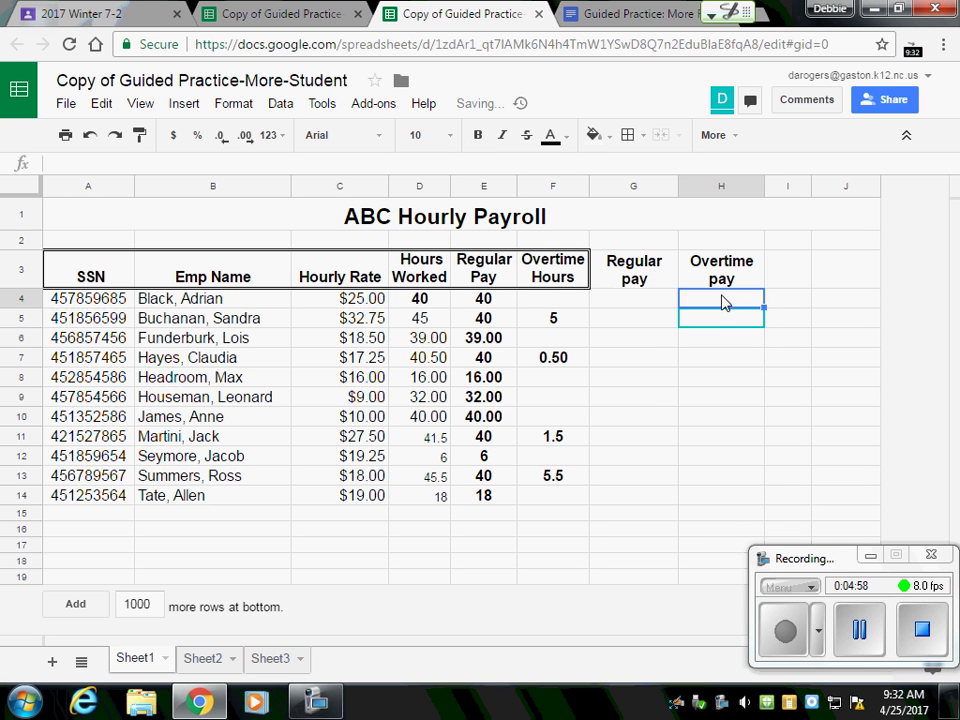
double_click(725, 303)
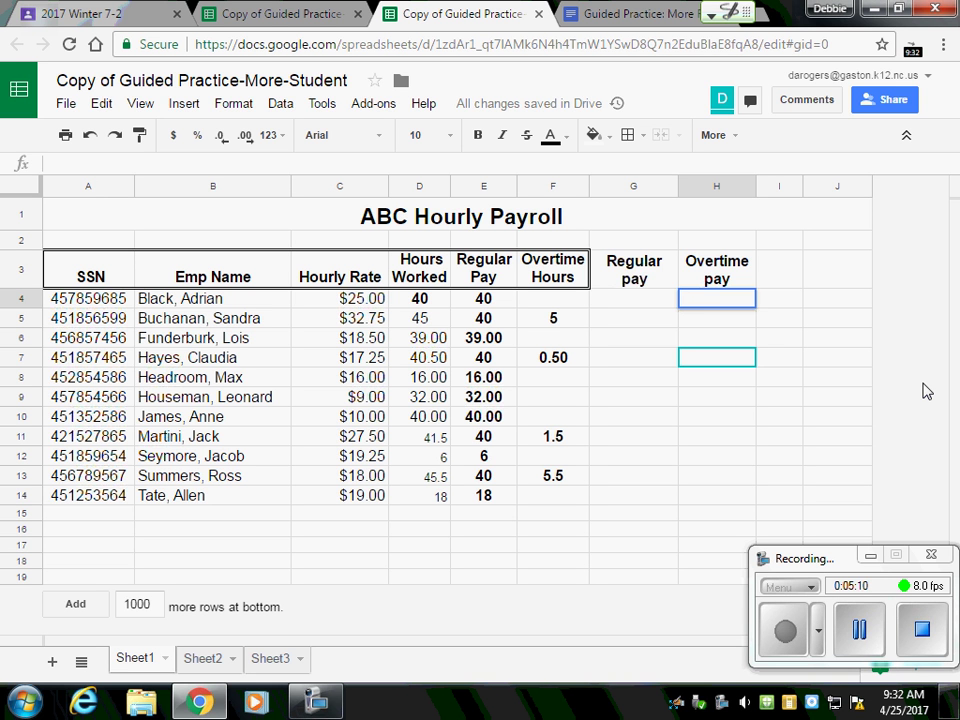
type("=")
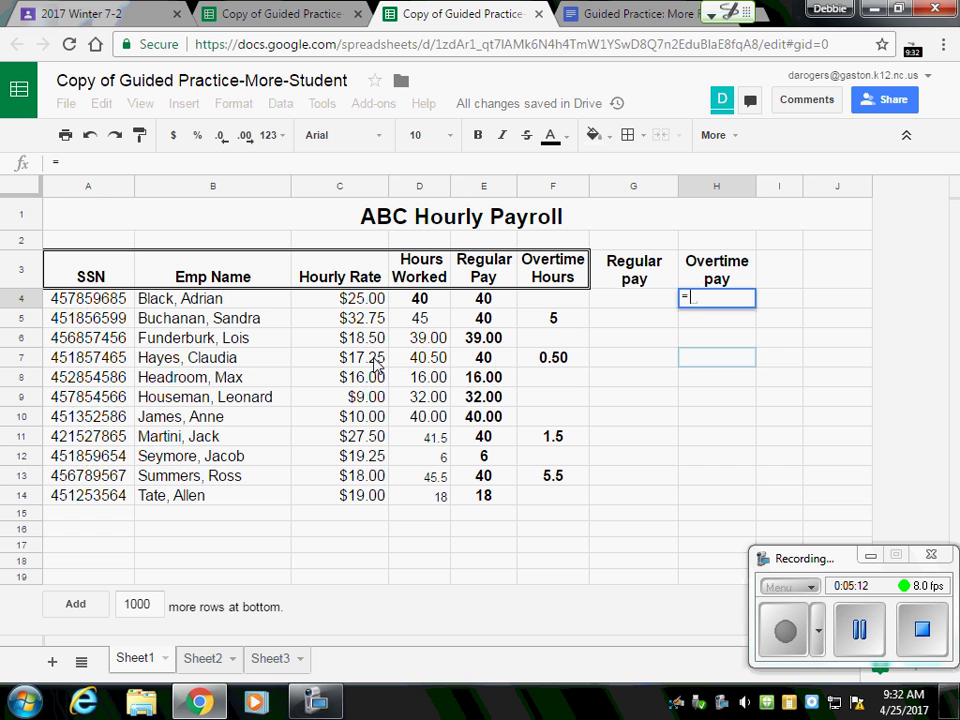
left_click(558, 303)
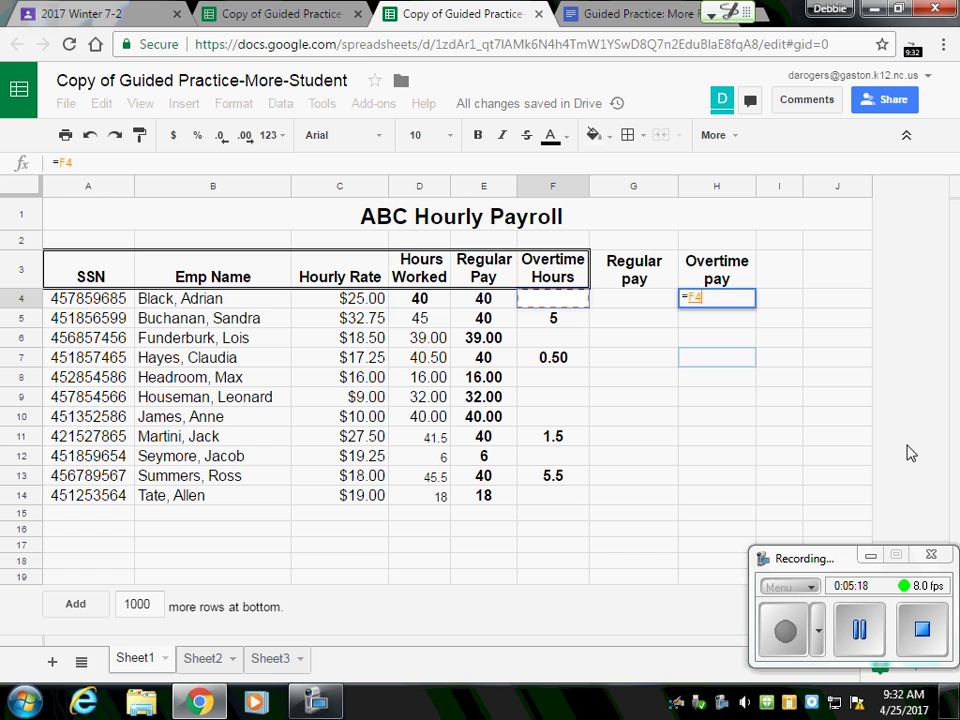
type("*1.5")
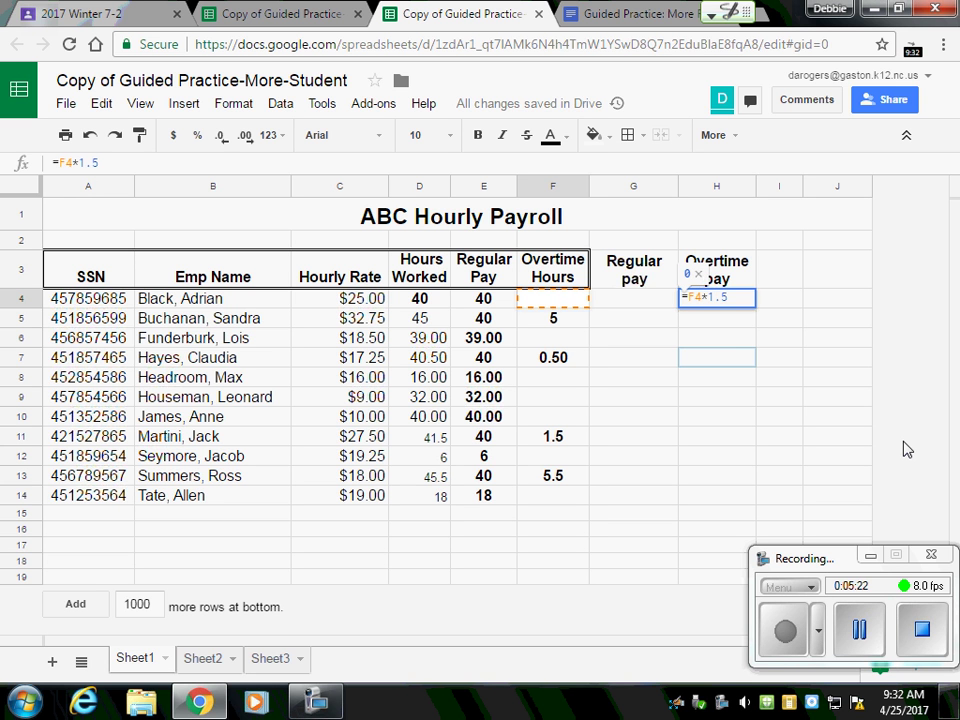
key("Return")
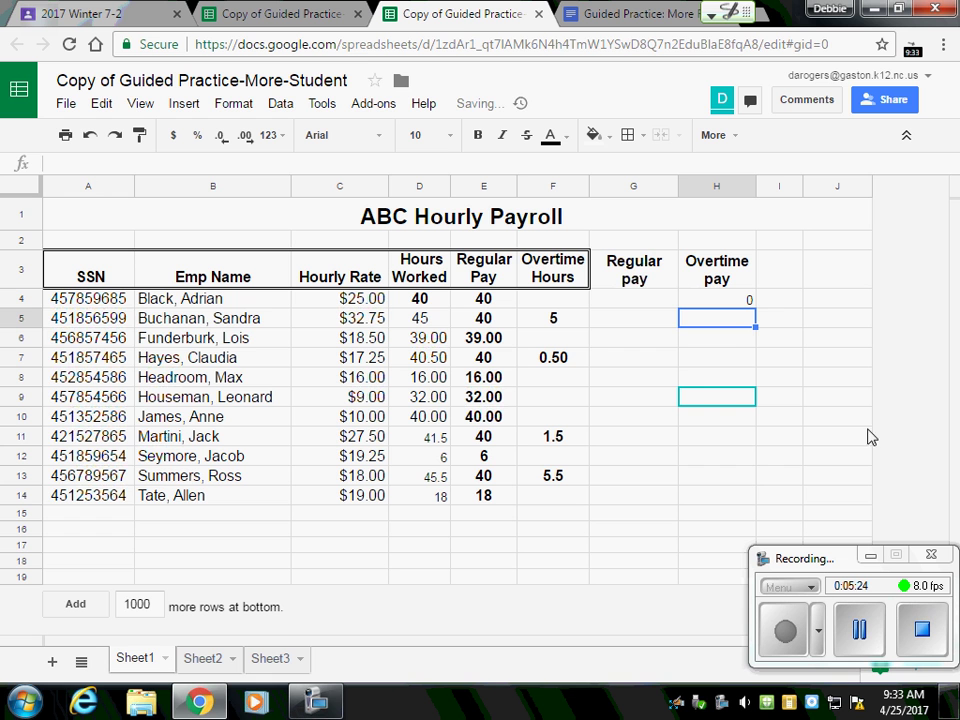
- Copy the =F4*1.5 formula from H4 down the Overtime pay column through H14
left_click(741, 300)
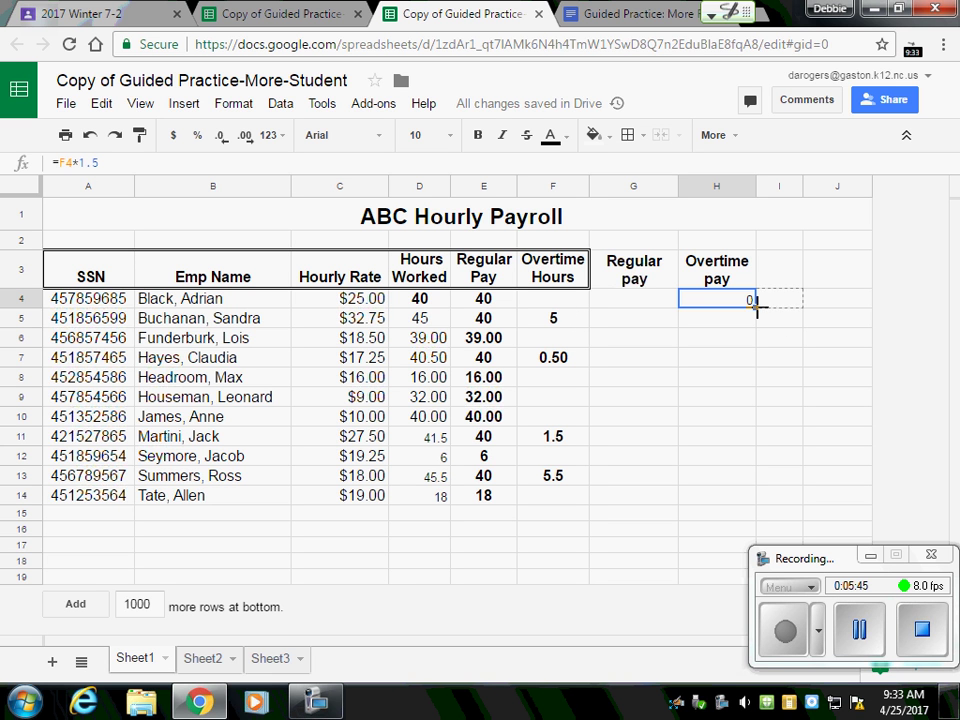
left_click_drag(757, 307, 728, 503)
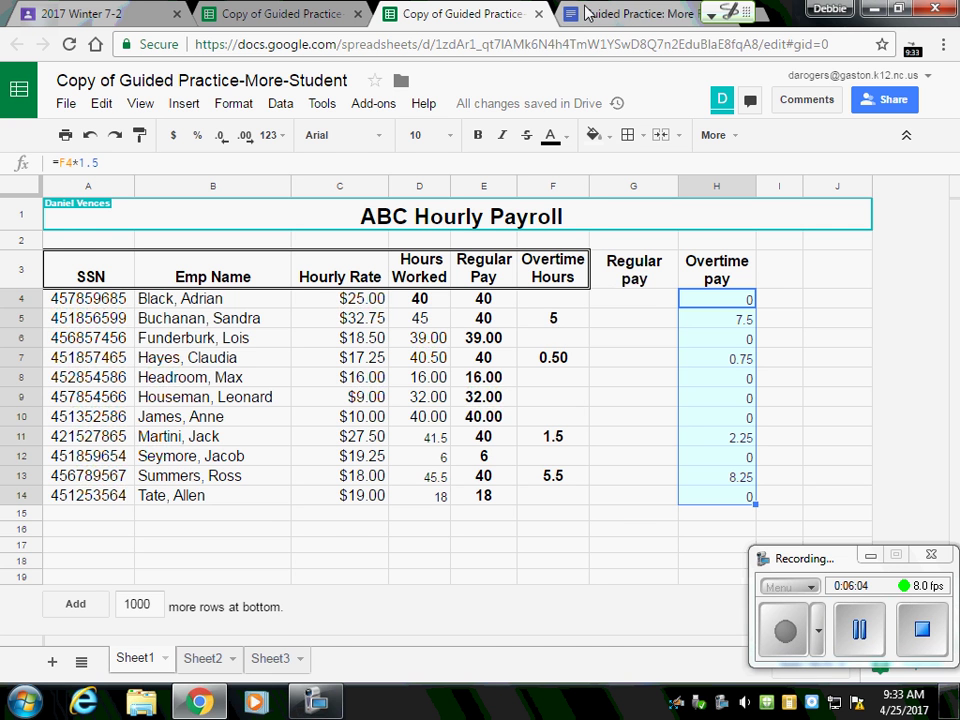
- Recheck instruction 15 in the Guided Practice document and change the formula in H4 to =C4*1.5
left_click(630, 14)
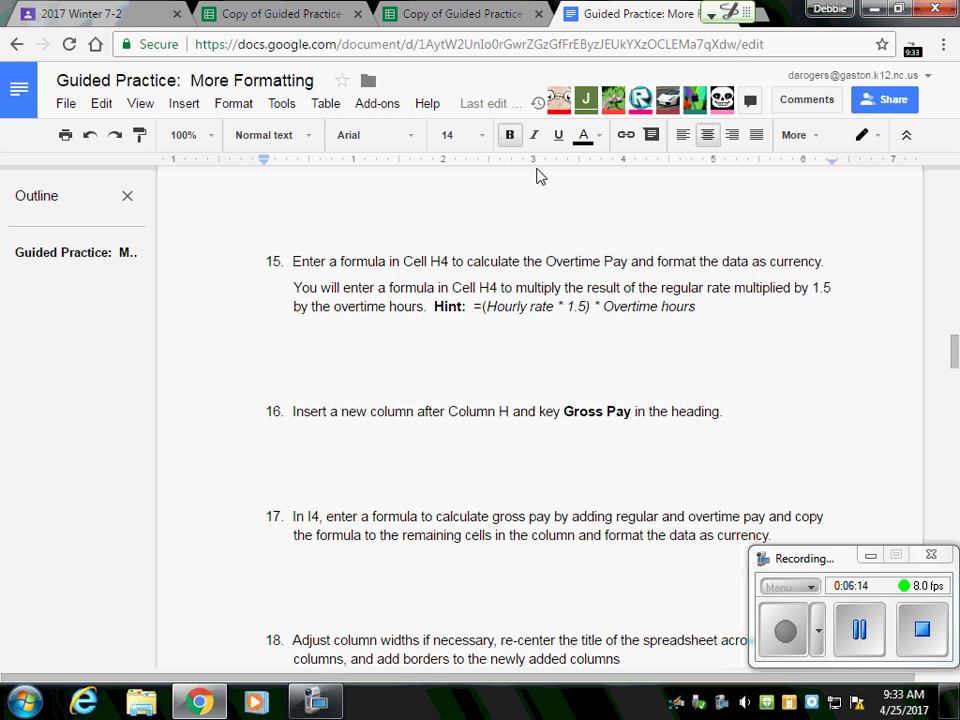
left_click(465, 18)
left_click(752, 302)
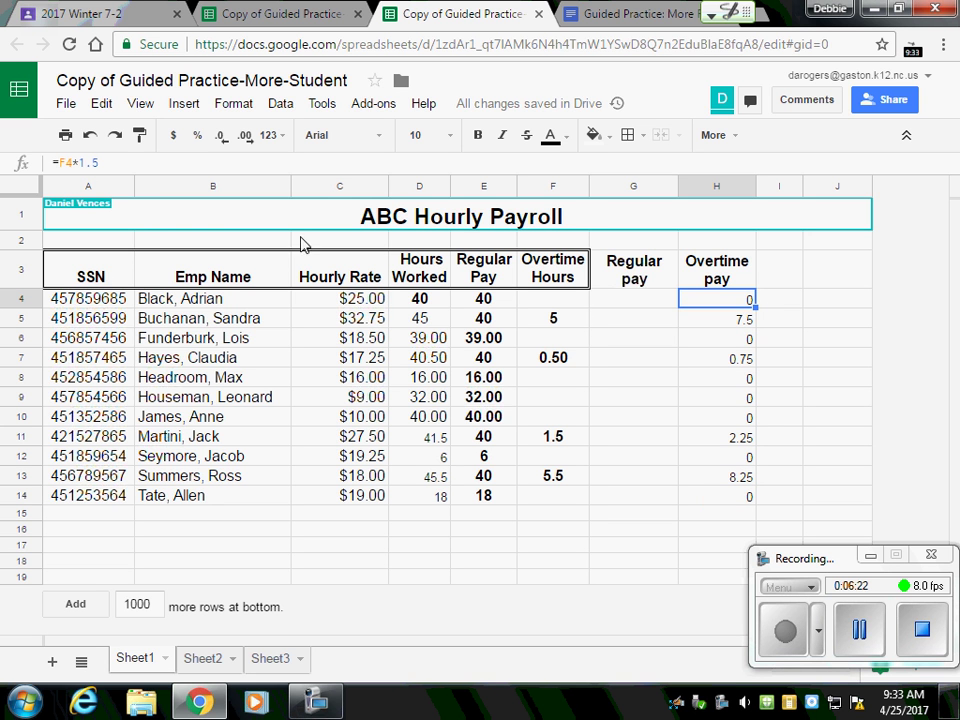
left_click(75, 162)
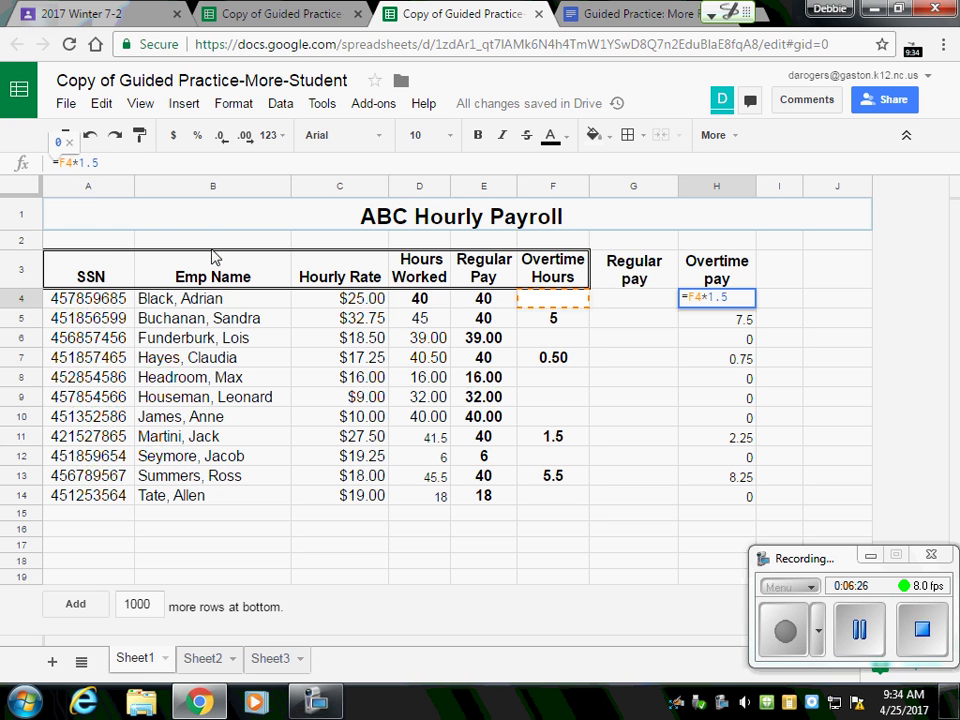
key("BackSpace")
key("BackSpace")
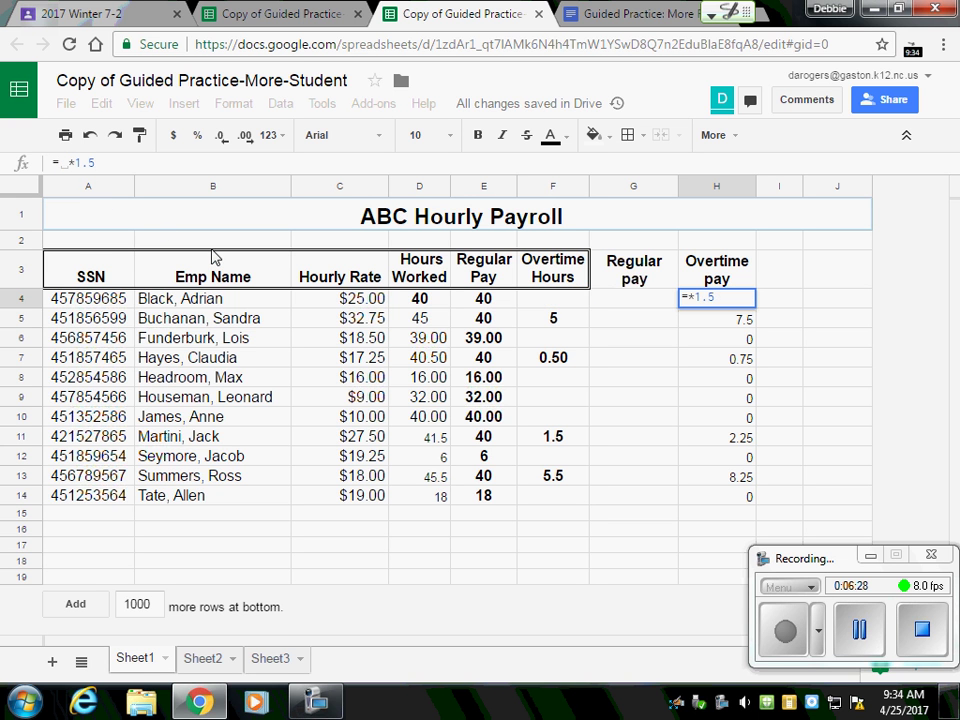
left_click(66, 163)
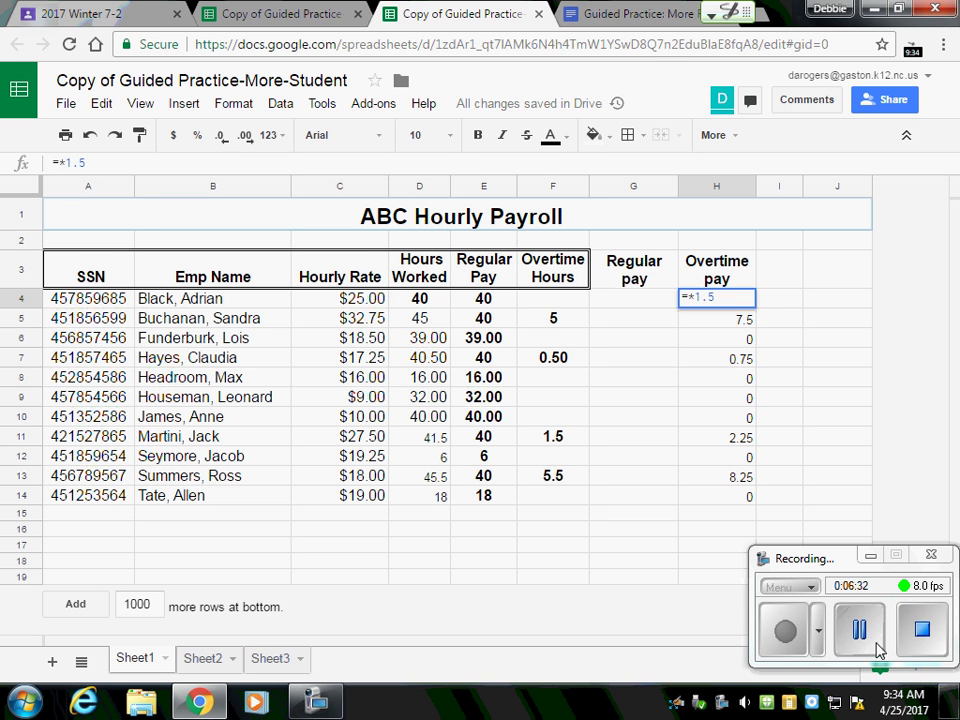
left_click(379, 300)
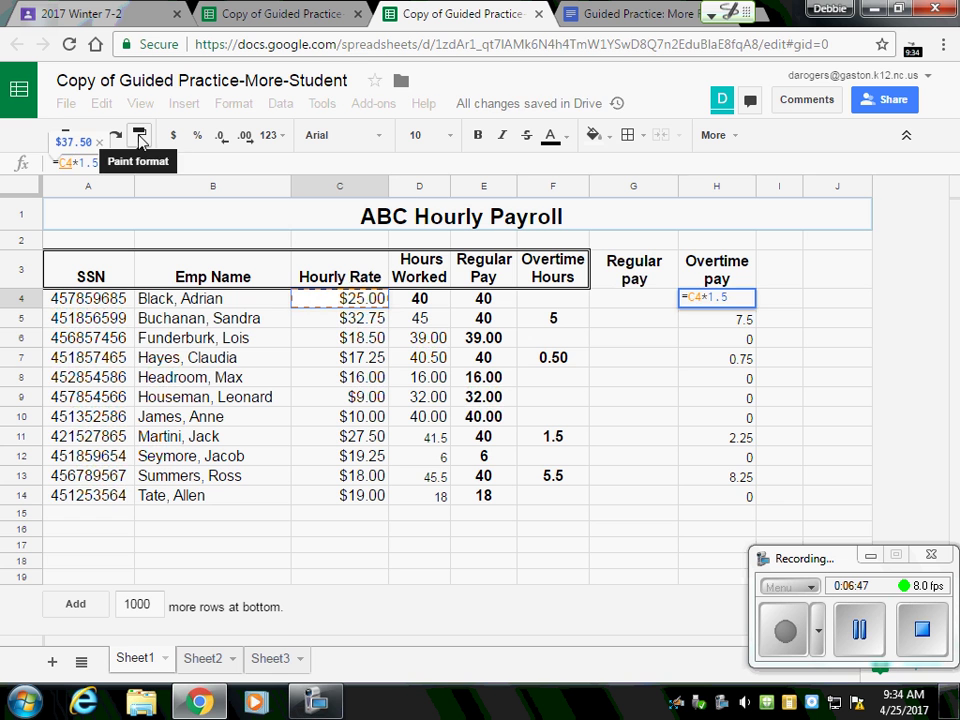
key("Return")
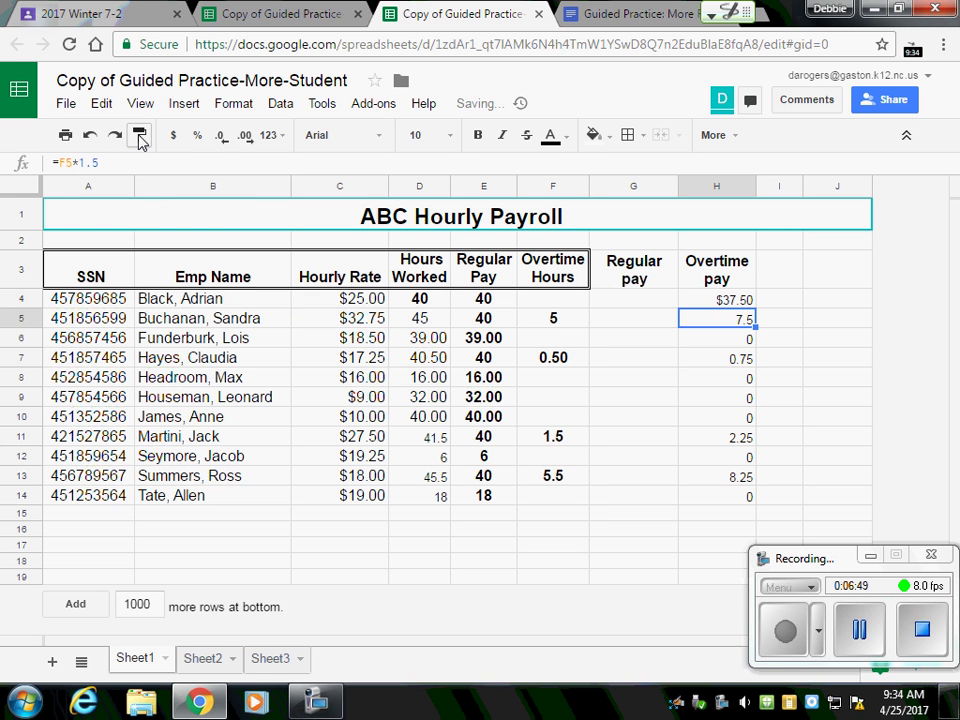
- Copy the =C4*1.5 formula from H4 down the Overtime pay column through H14
left_click(727, 305)
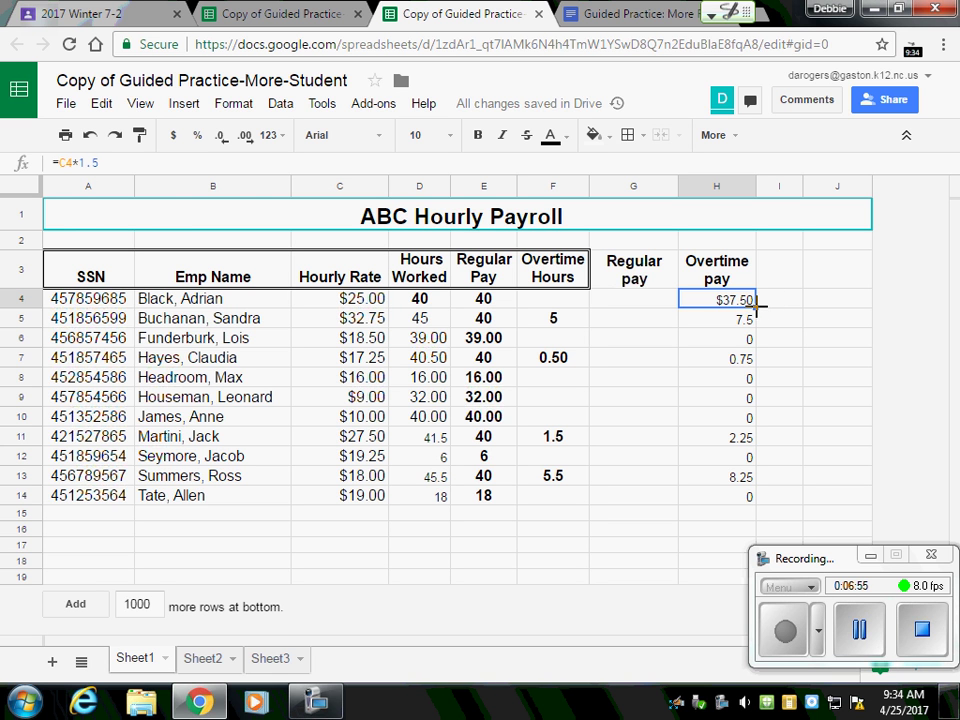
left_click_drag(755, 311, 745, 498)
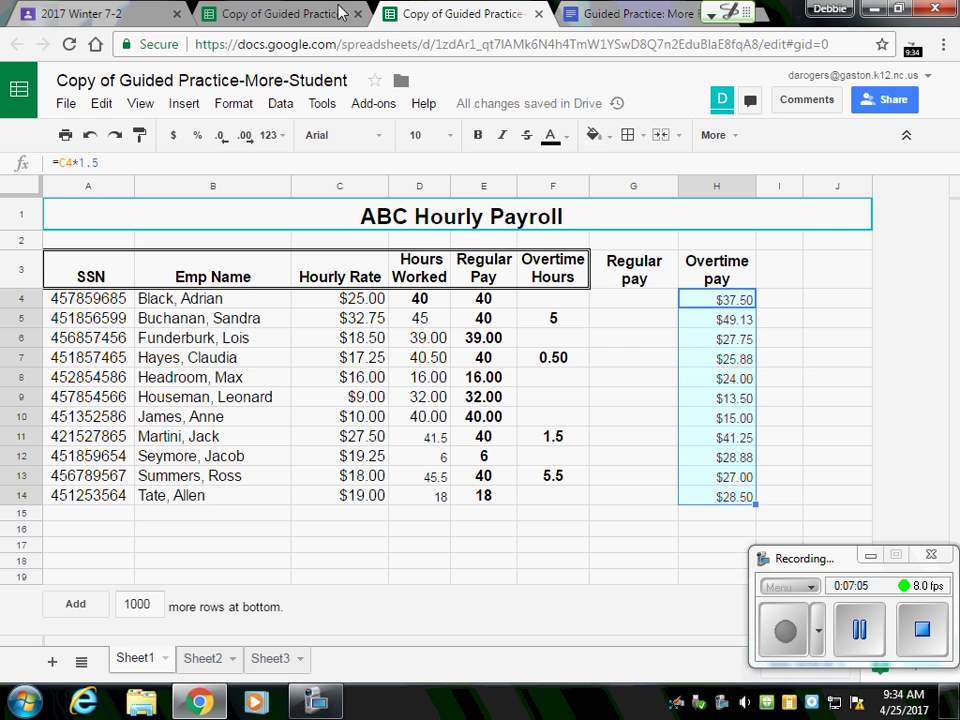
- Switch to the Guided Practice: More Formatting document and read instruction 16 on the Gross Pay column
left_click(278, 16)
left_click(445, 14)
left_click(625, 14)
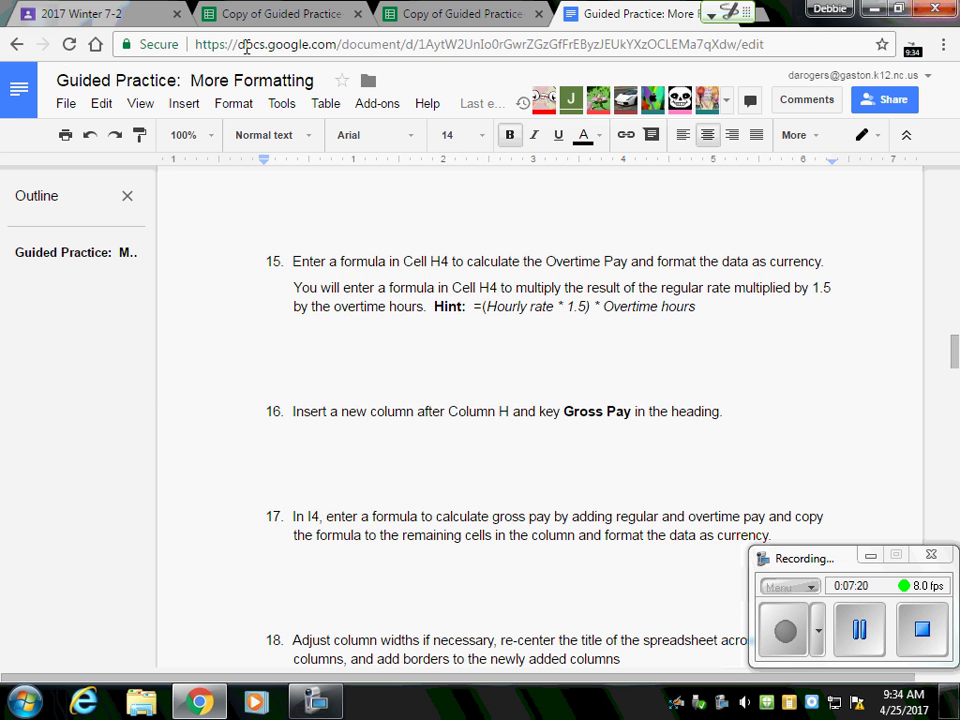
- Return to the payroll spreadsheet, enter the heading Gross Pay in cell I3 and widen column I to fit it
left_click(485, 14)
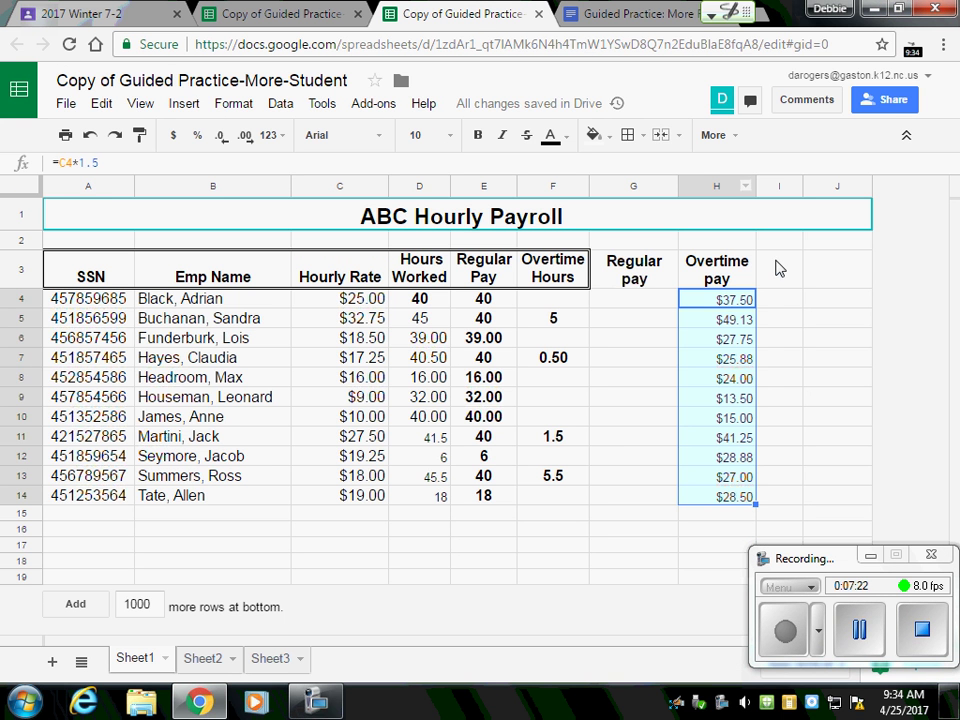
left_click(780, 265)
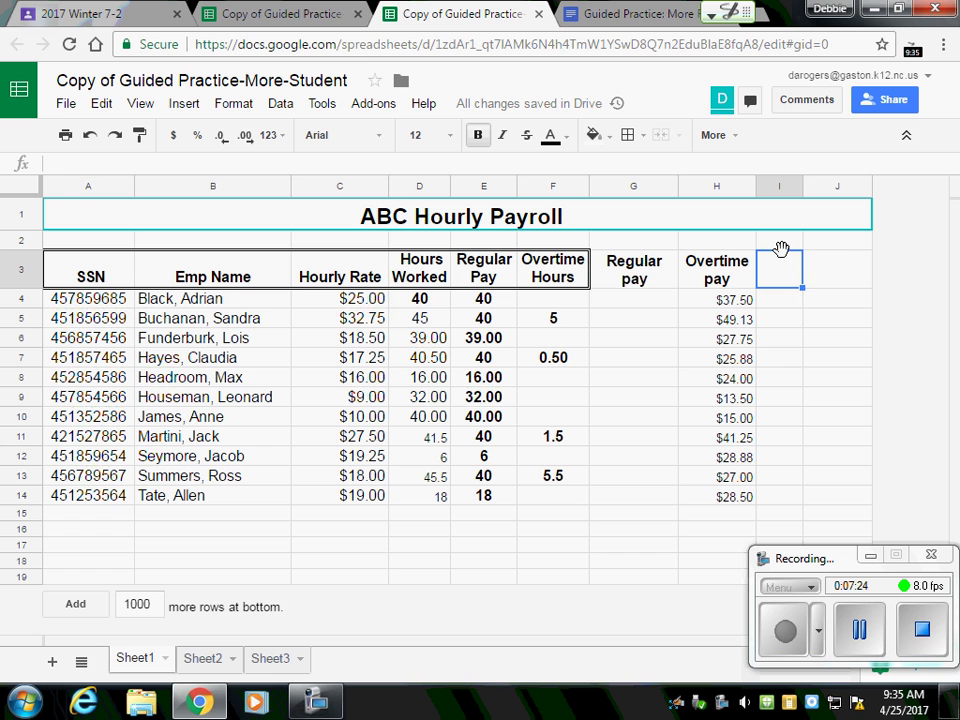
type("Gross Pa")
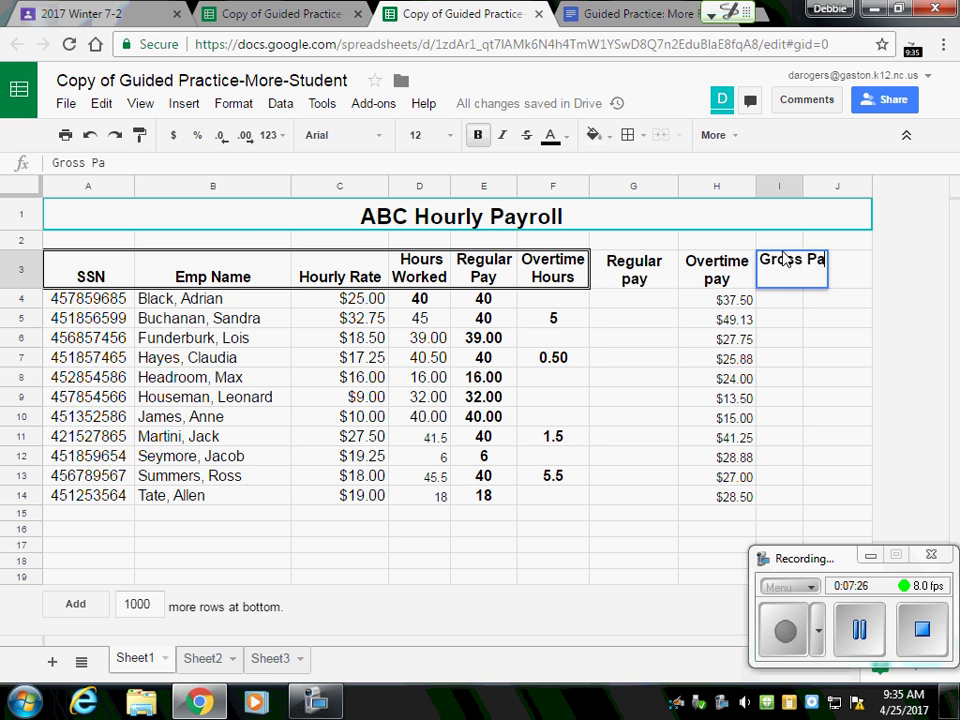
type("y")
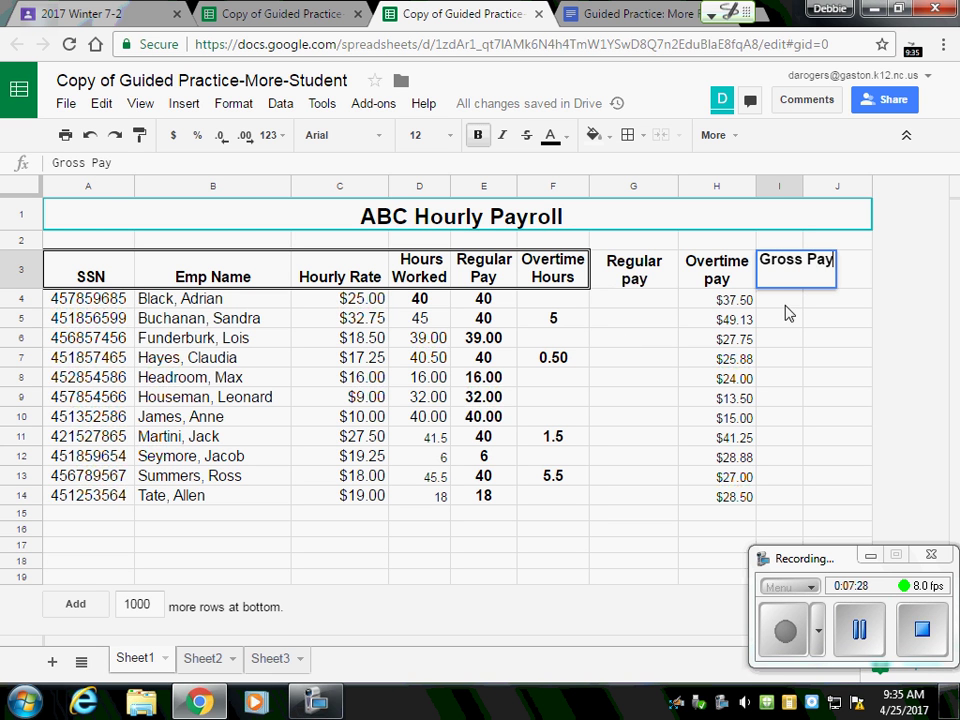
left_click(806, 280)
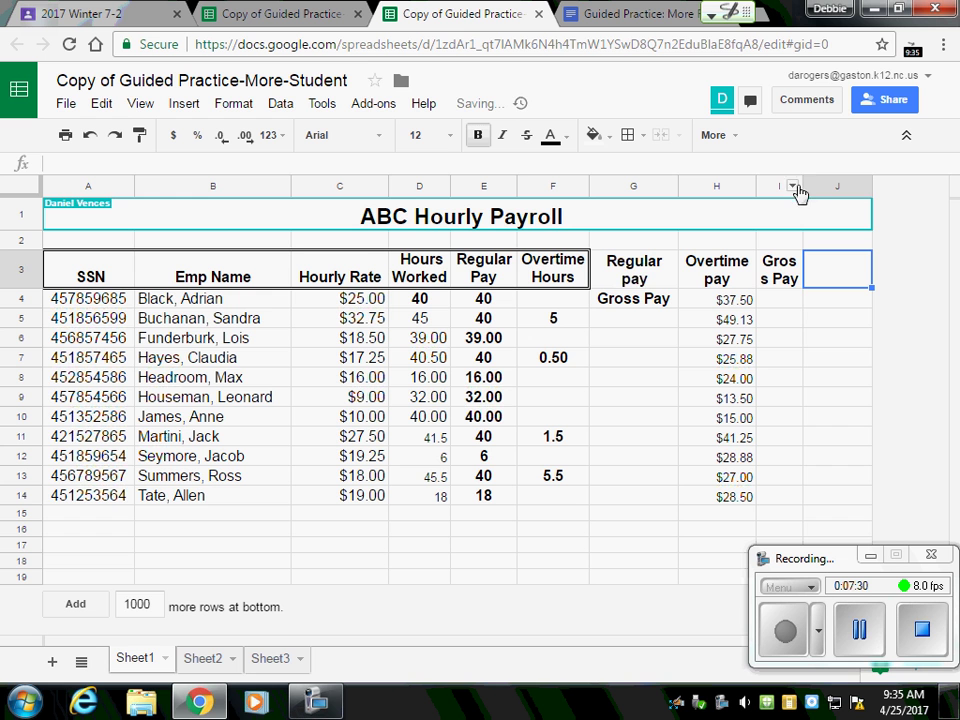
left_click_drag(801, 187, 828, 187)
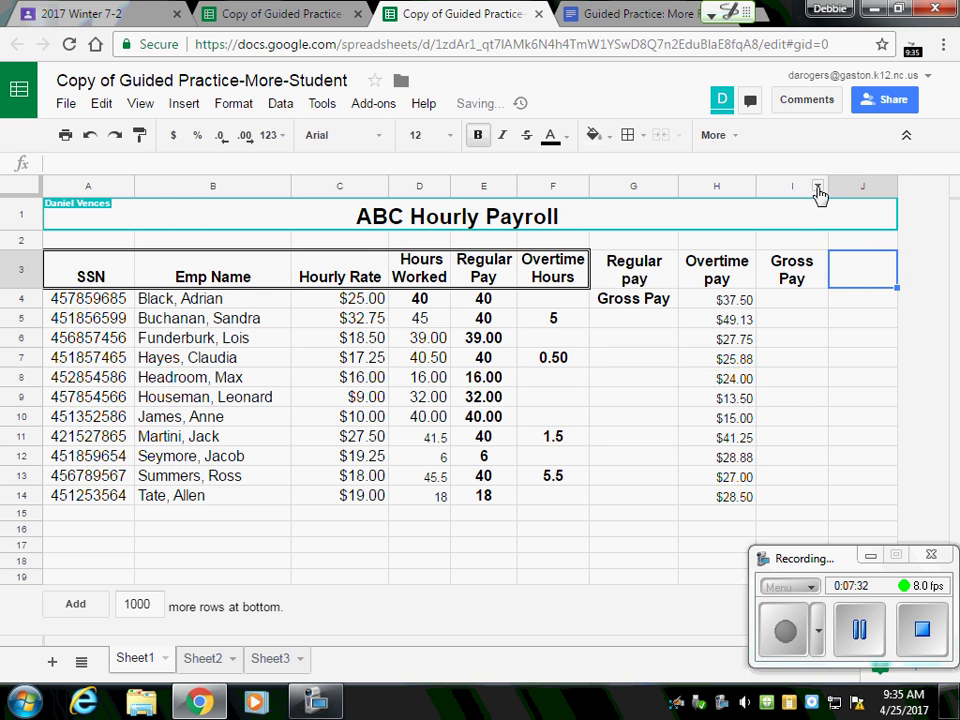
- Clear the stray =I3 formula from cell G4 under the Regular pay heading
left_click(790, 300)
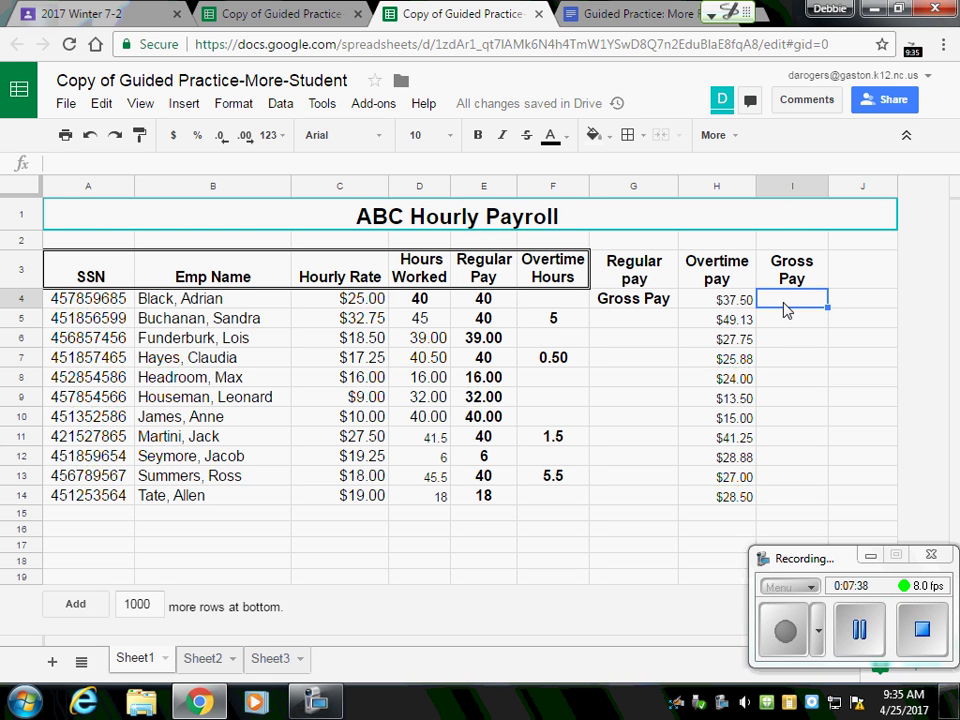
left_click(645, 305)
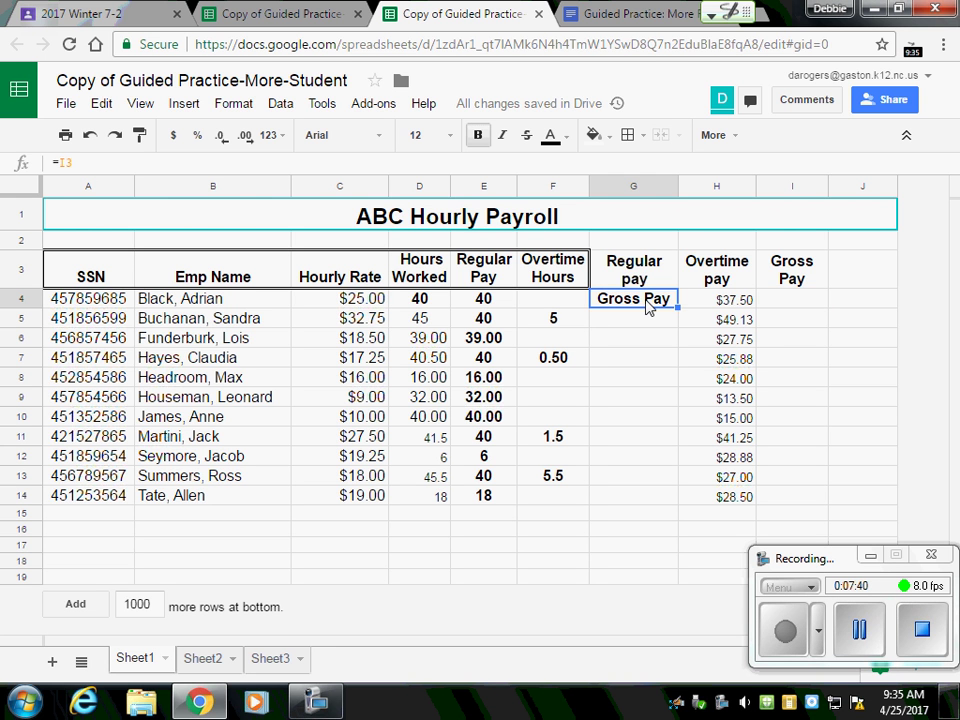
key("Delete")
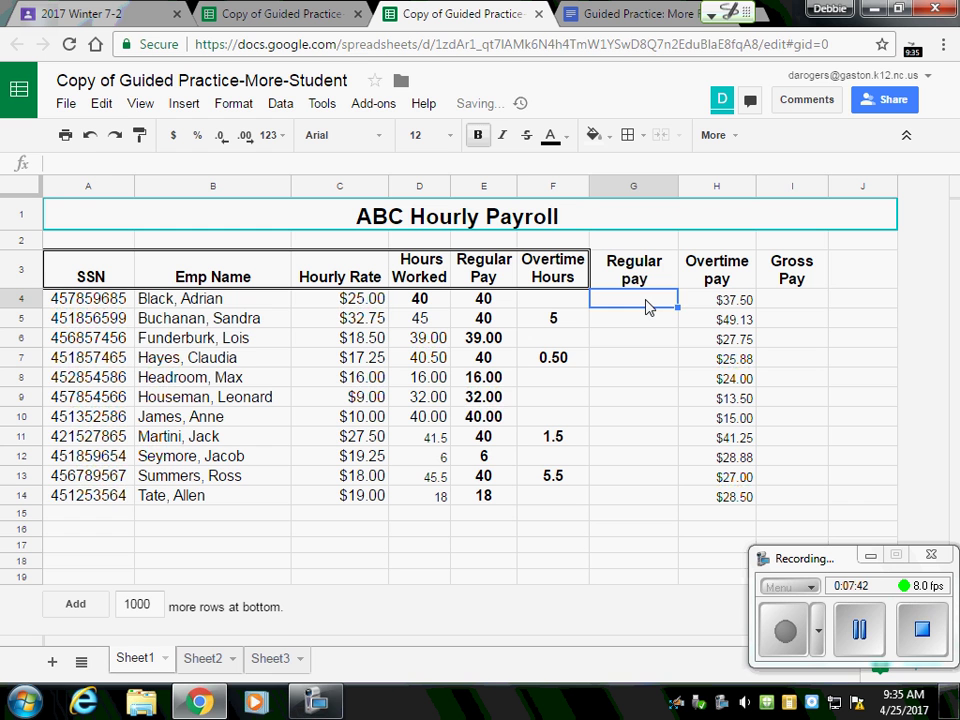
- Clear the Overtime pay cells of employees without overtime hours: H4, H6, H8, H9, H10, H12 and H14
left_click(821, 270)
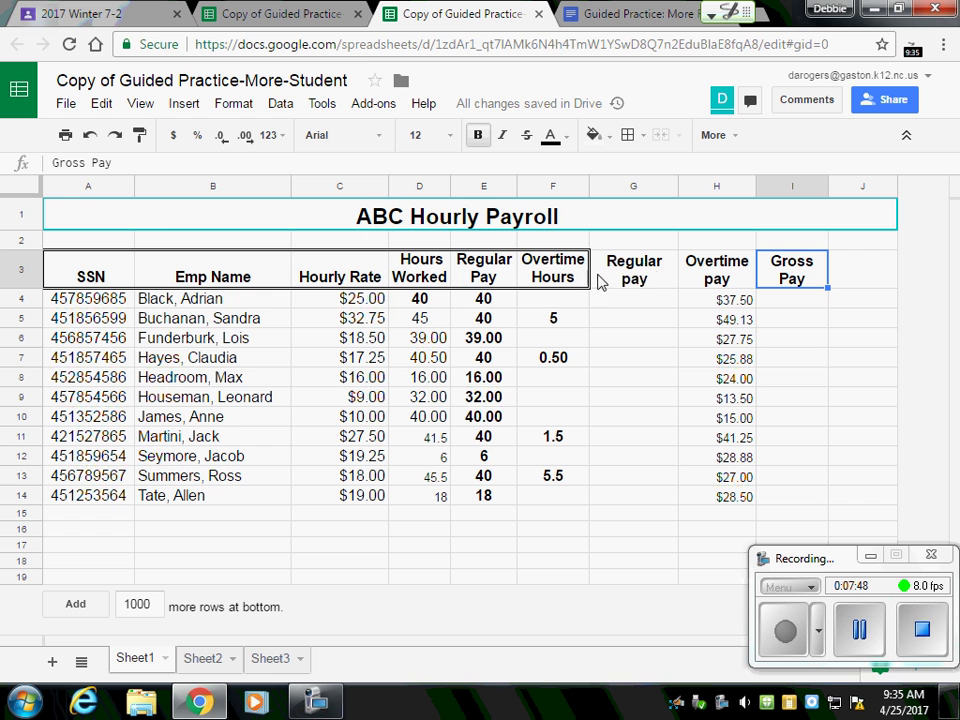
left_click(700, 299)
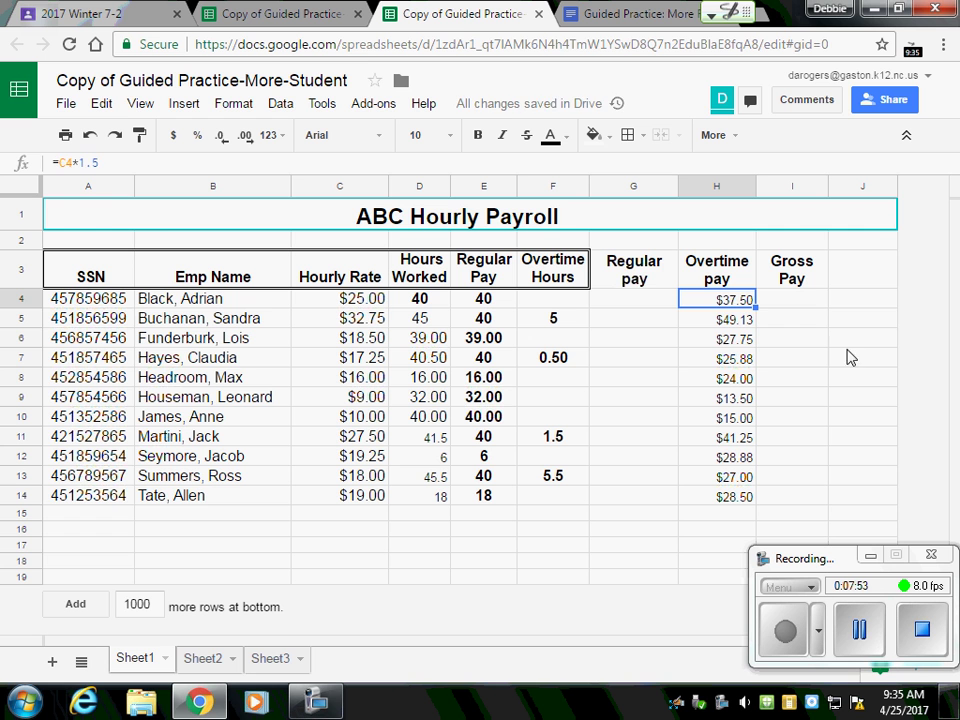
key("Delete")
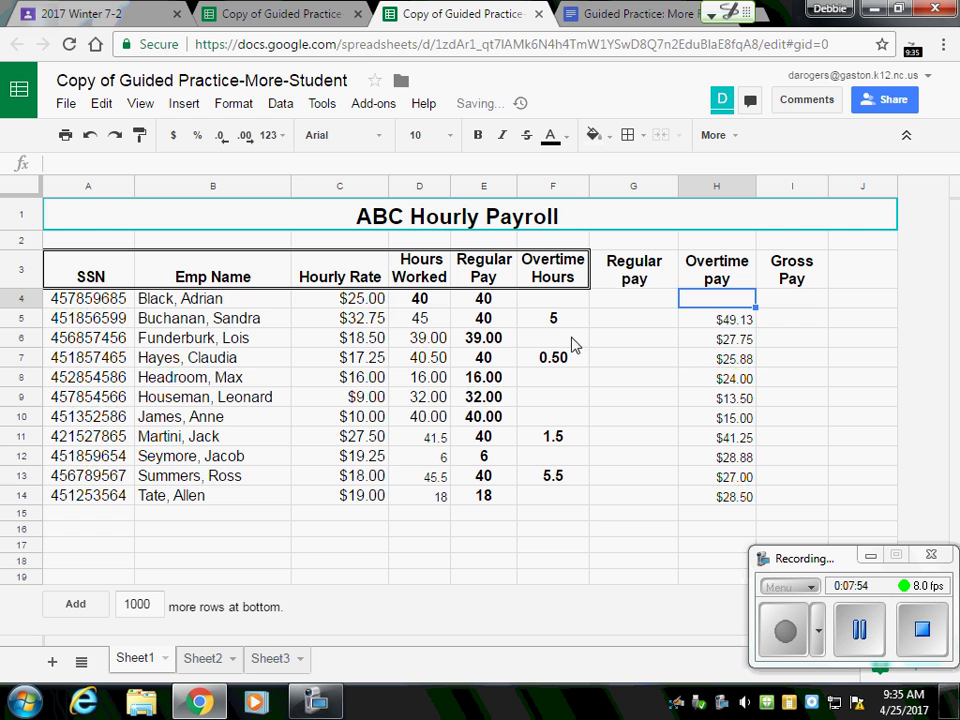
left_click(738, 340)
key("Delete")
left_click(720, 380)
key("Delete")
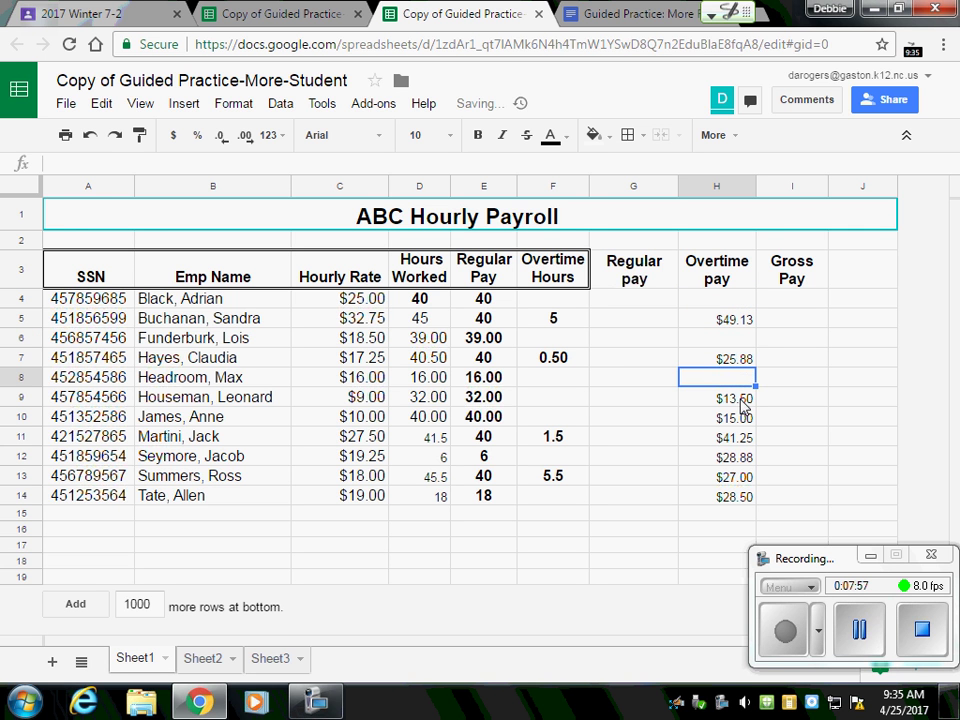
left_click(740, 398)
key("Delete")
left_click(742, 420)
key("Delete")
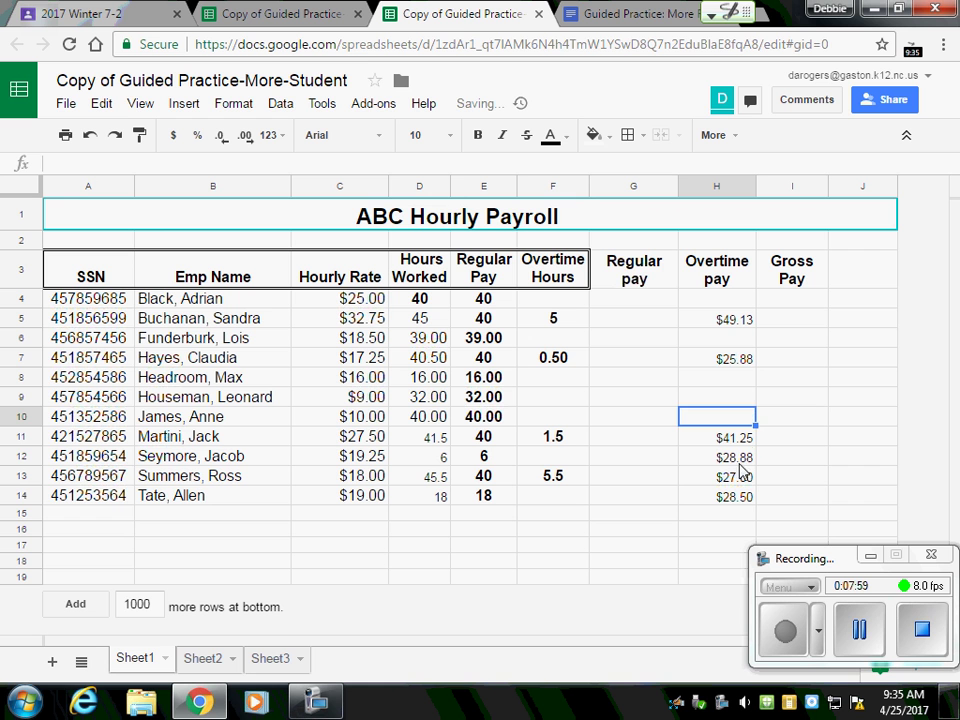
left_click(735, 458)
key("Delete")
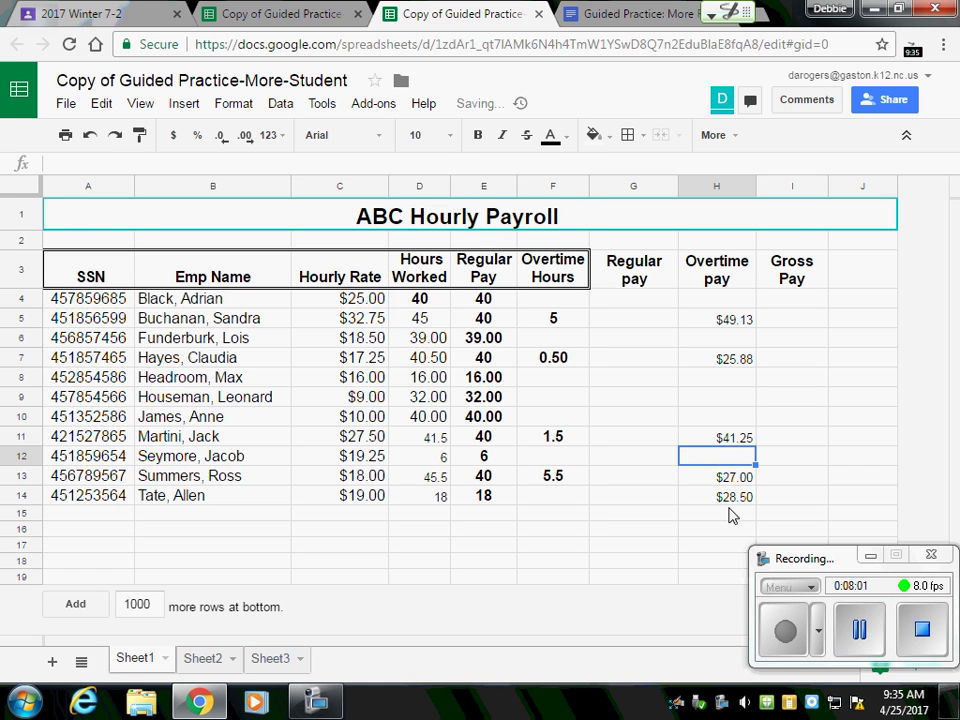
left_click(735, 496)
key("Delete")
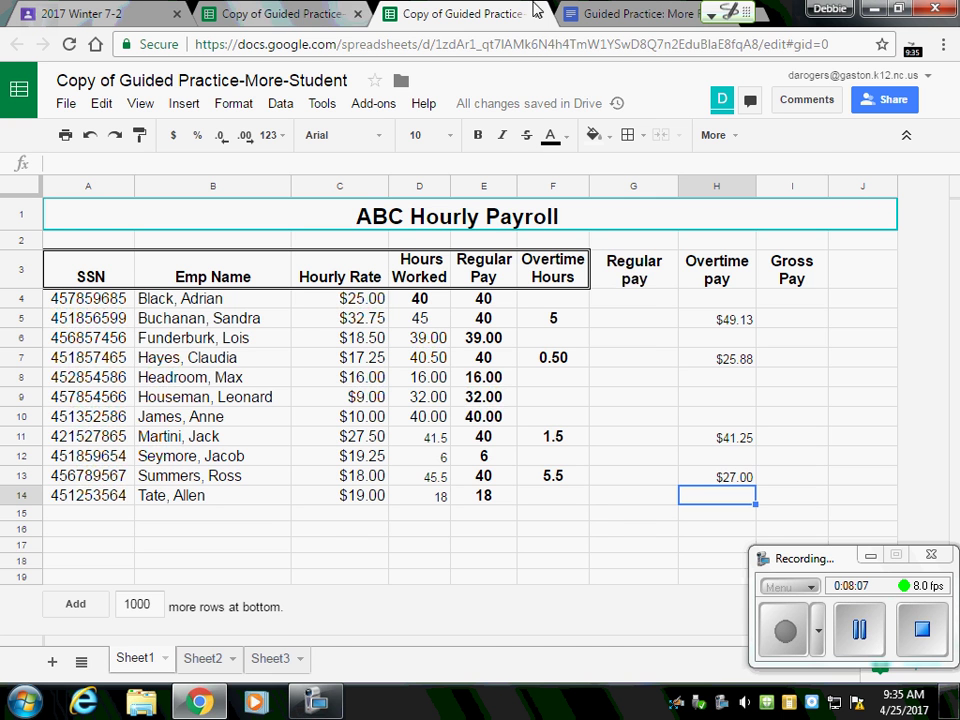
- Switch to the Guided Practice: More Formatting document and check instruction 17 on the gross pay formula
left_click(620, 16)
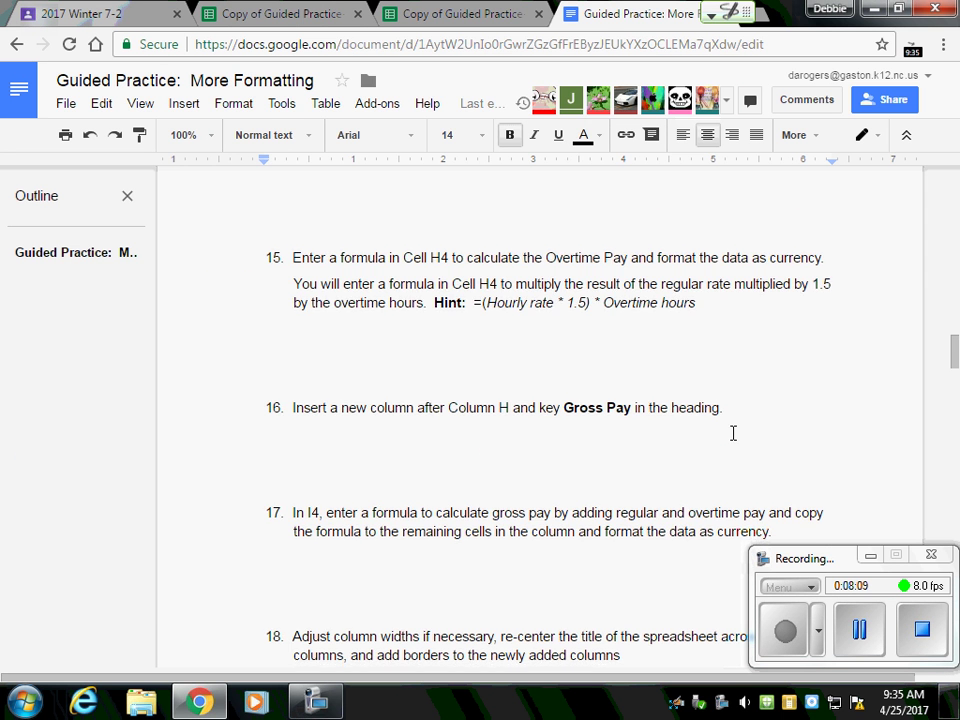
- Review instructions 13 to 18 on the pay formulas in the Guided Practice document, and return to the payroll spreadsheet
scroll(316, 481, "down", 3)
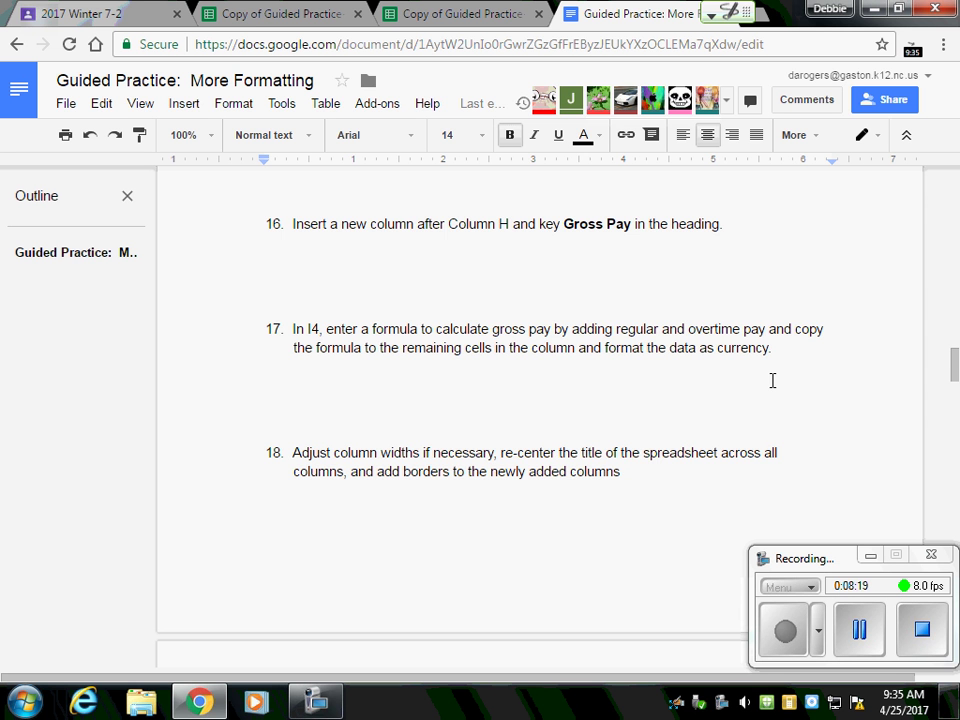
scroll(772, 380, "up", 4)
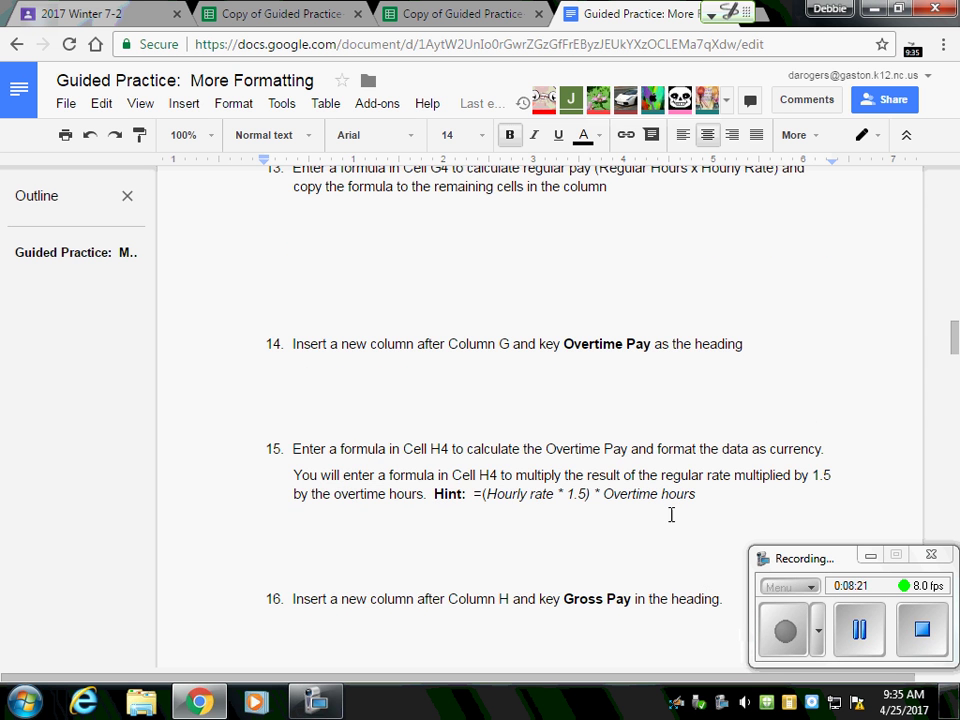
scroll(722, 467, "down", 4)
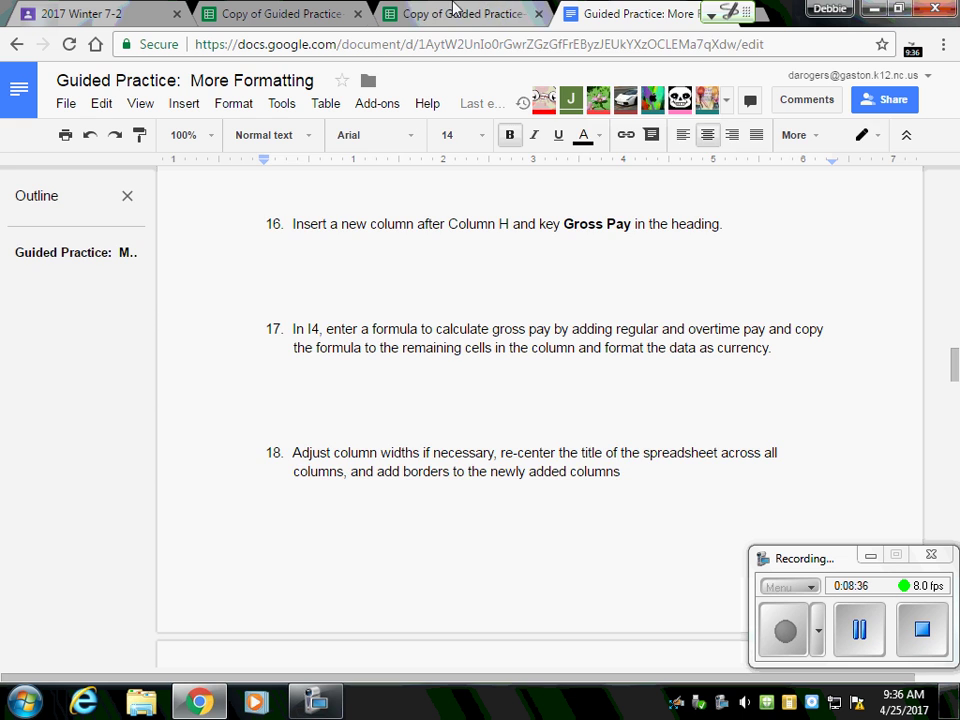
left_click(453, 12)
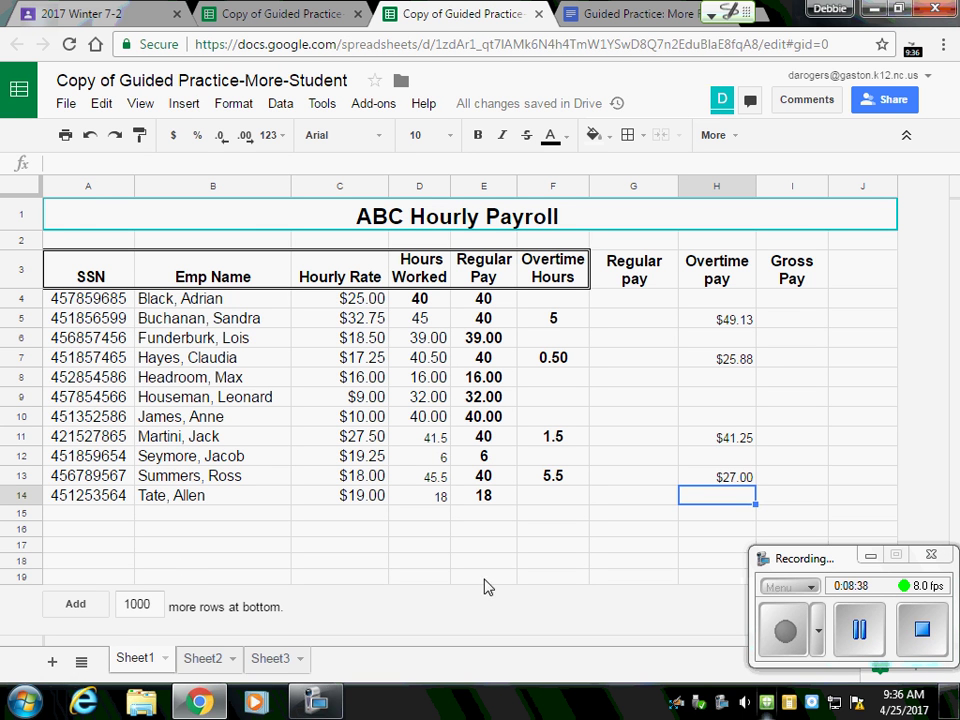
- Enter the regular pay formula =C4*E4 in cell G4 and copy it down through G14
left_click(792, 299)
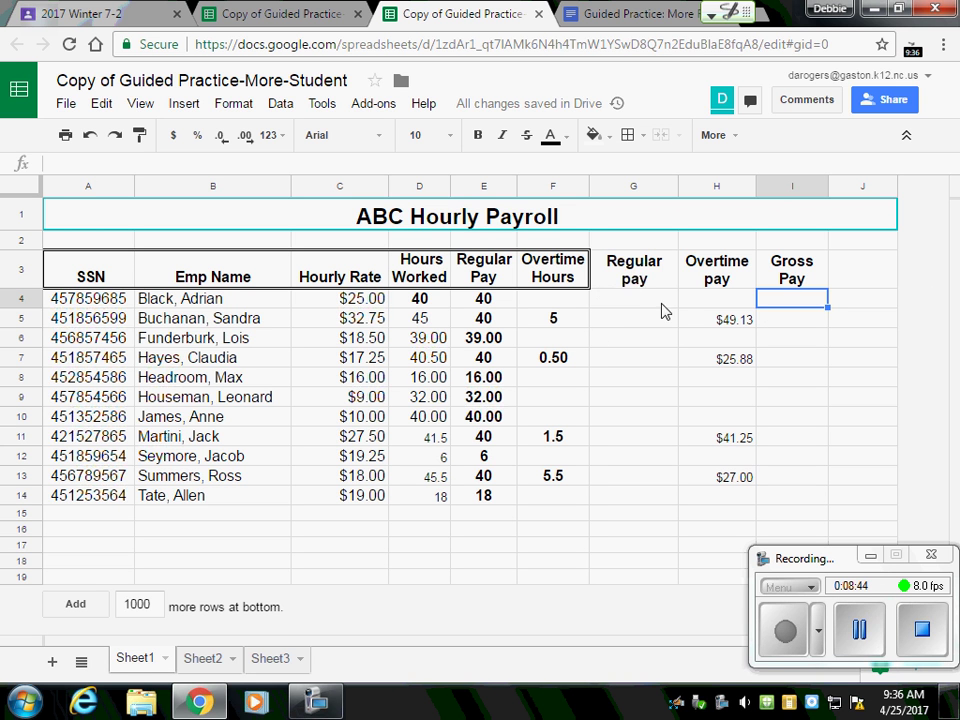
left_click(628, 301)
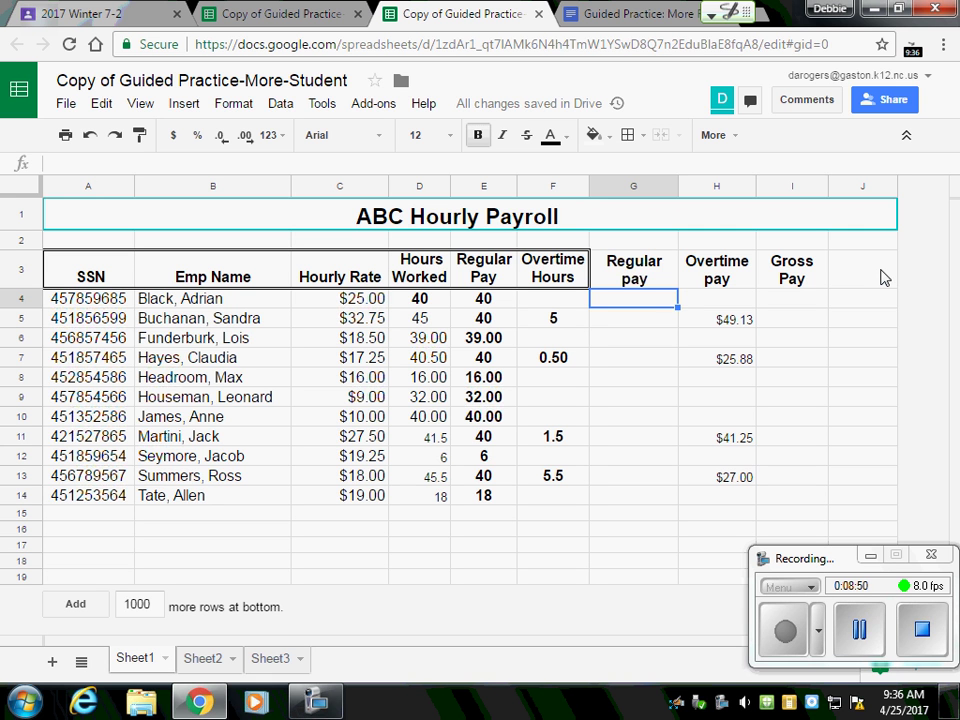
type("=")
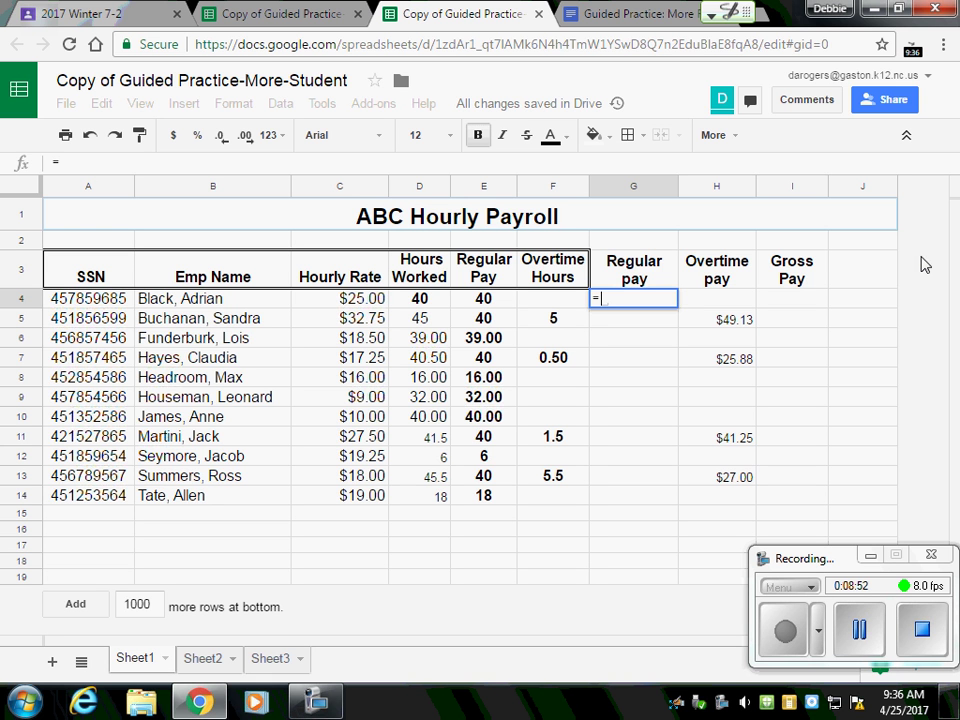
left_click(484, 300)
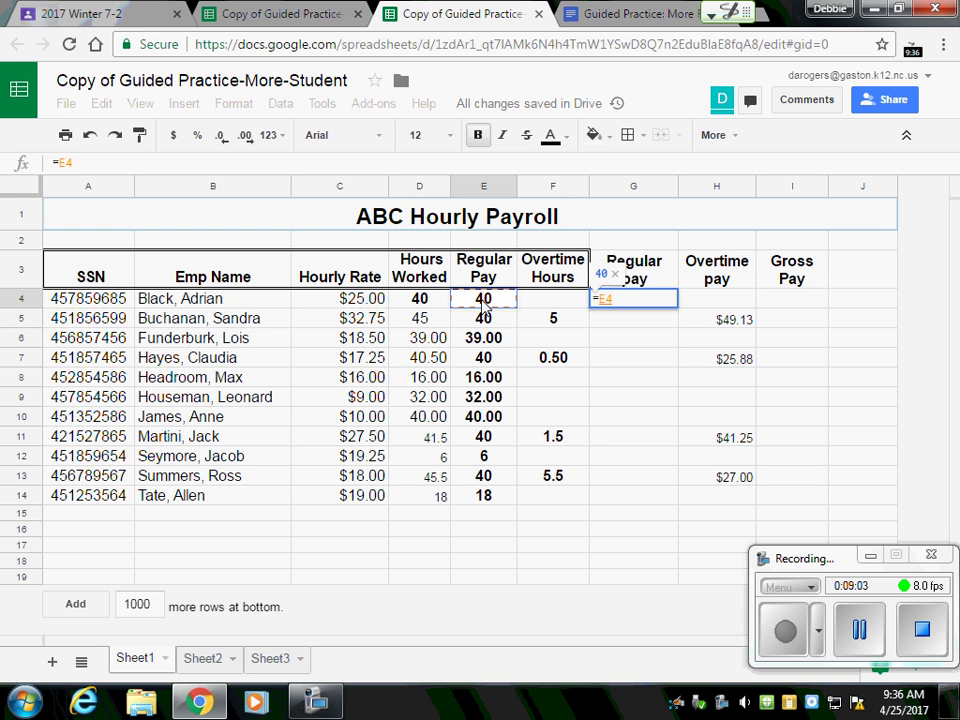
left_click(655, 277)
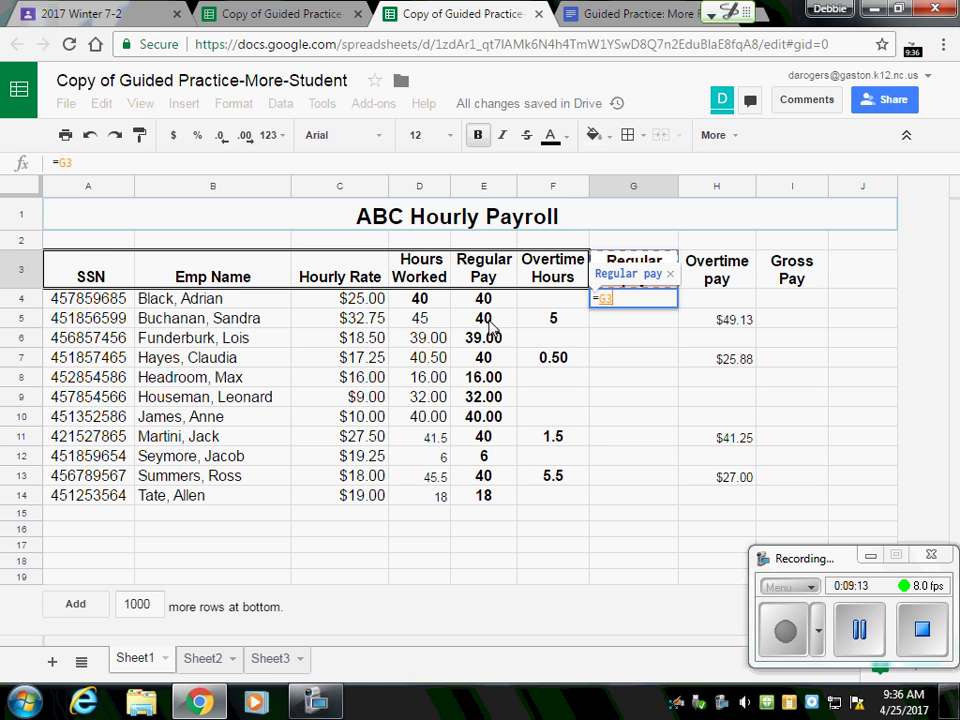
key("BackSpace")
key("BackSpace")
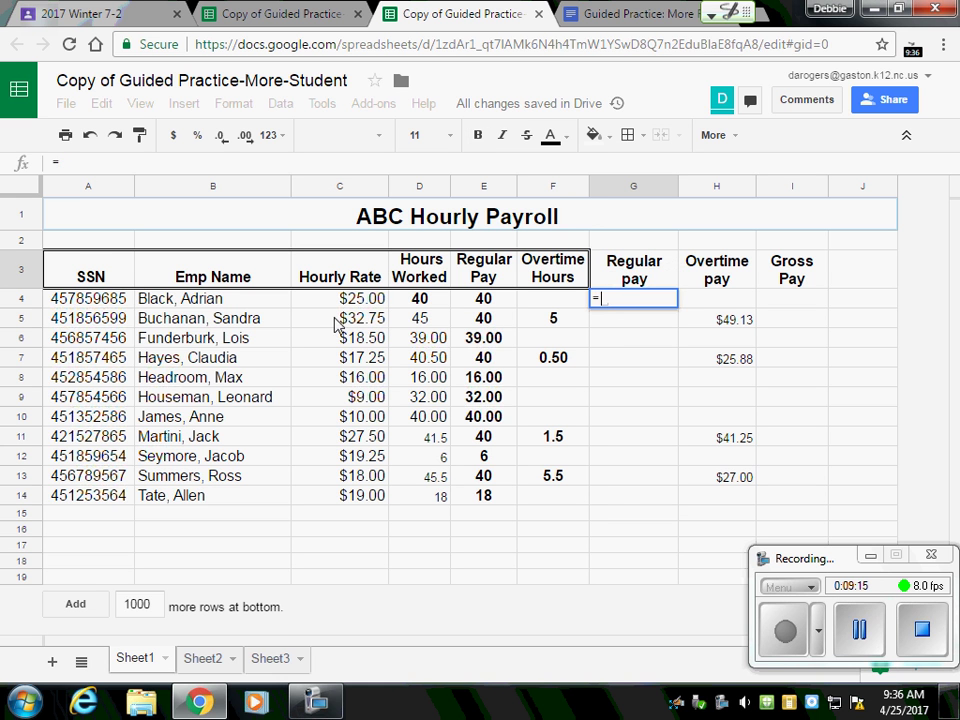
left_click(373, 299)
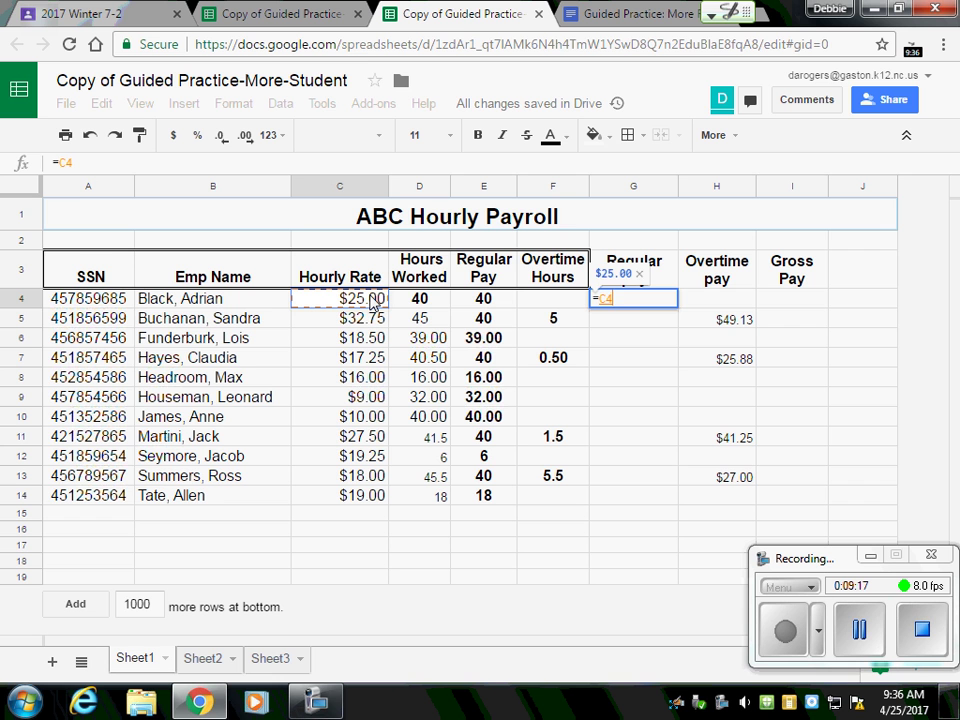
type("*")
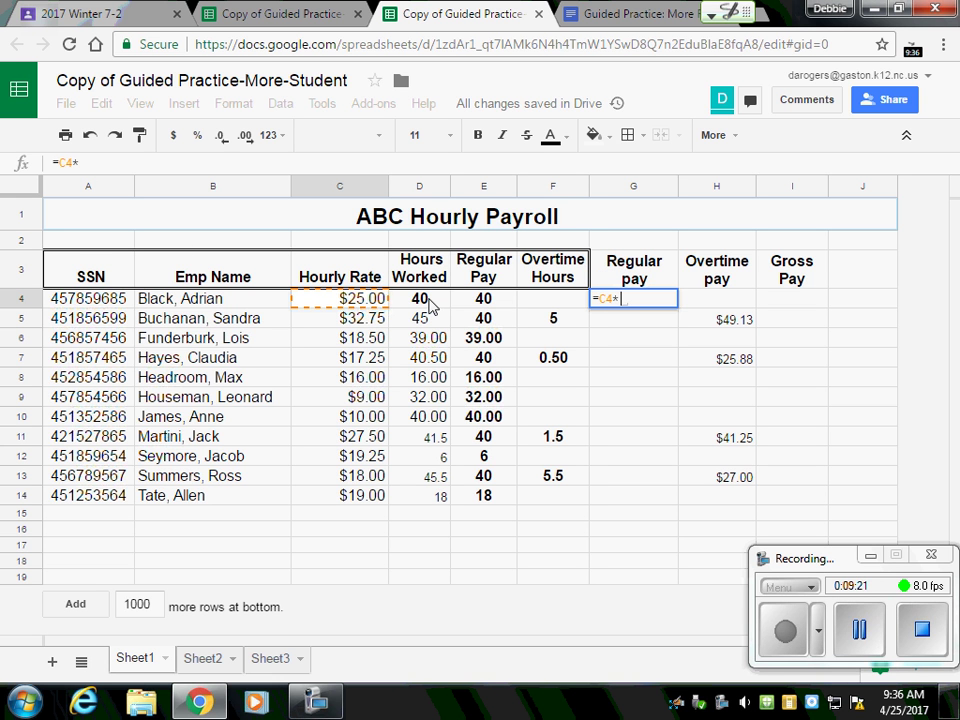
left_click(490, 300)
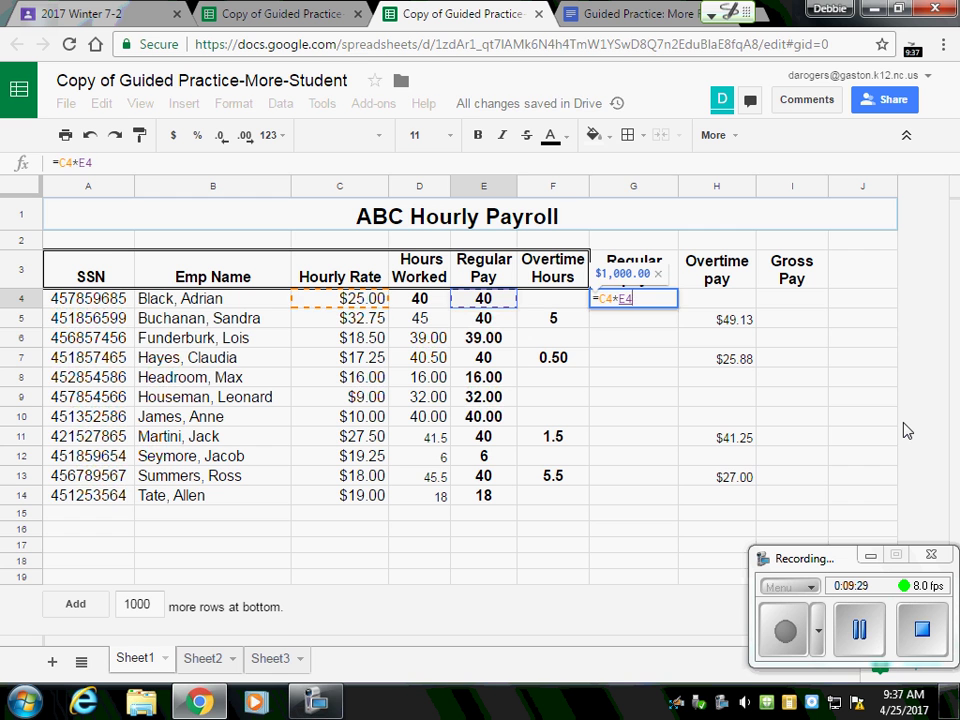
key("Return")
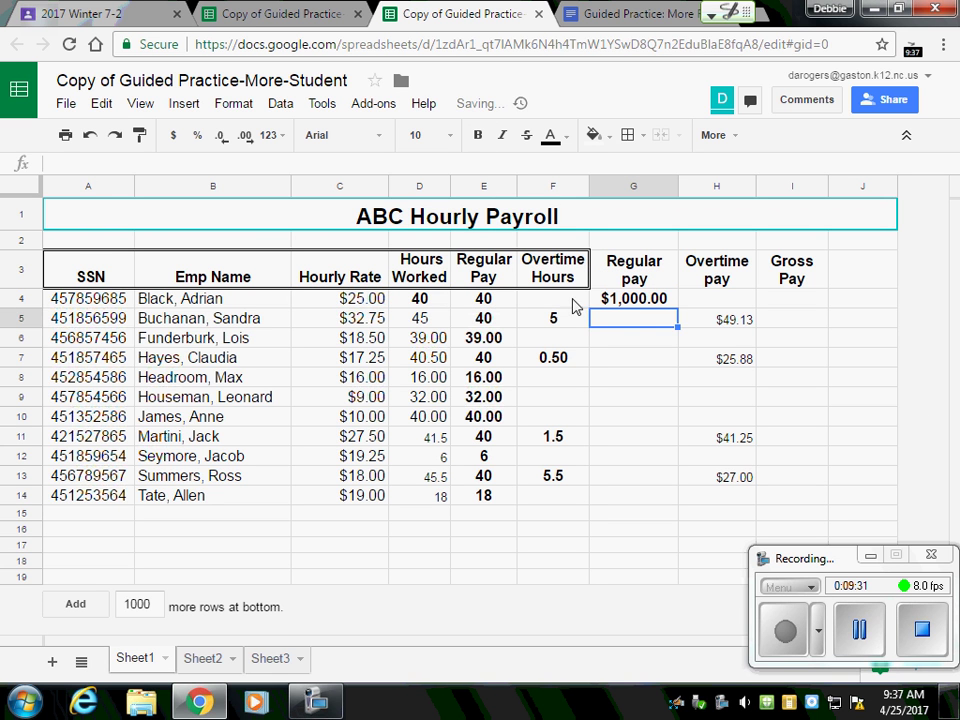
key("Up")
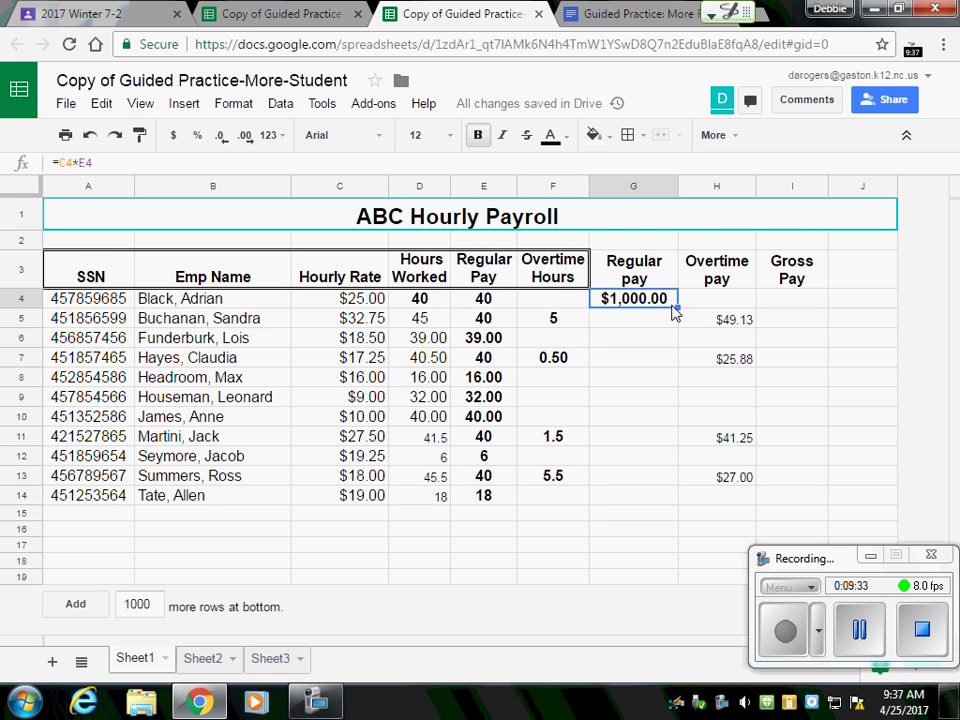
left_click_drag(677, 307, 663, 505)
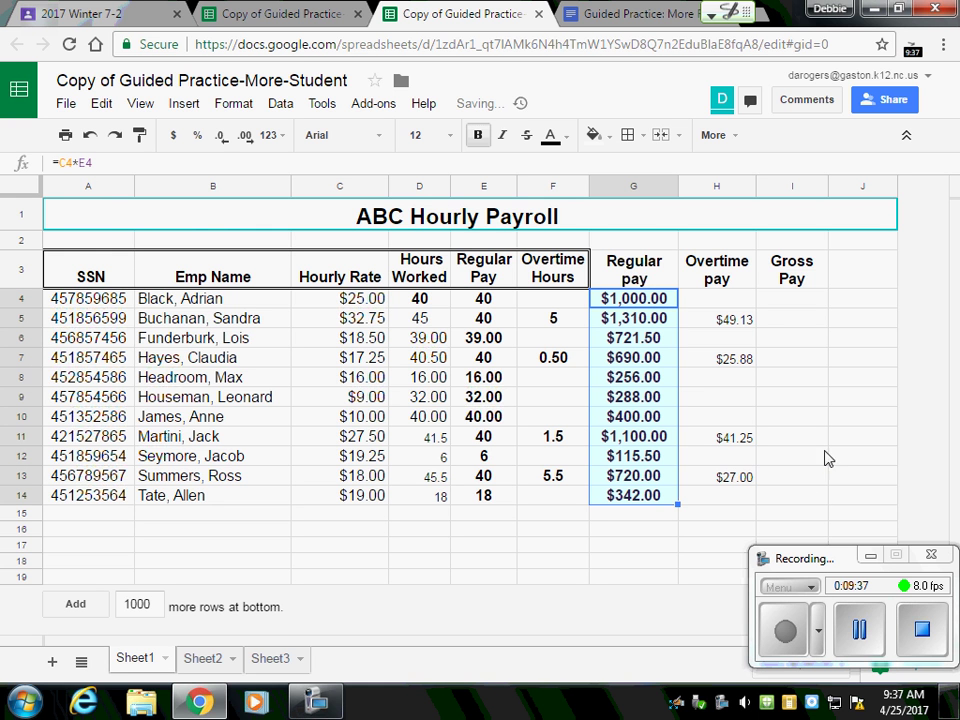
- Remove the bold from the Regular pay values in G4:G14 and the Overtime Hours values in F5:F13
left_click(475, 137)
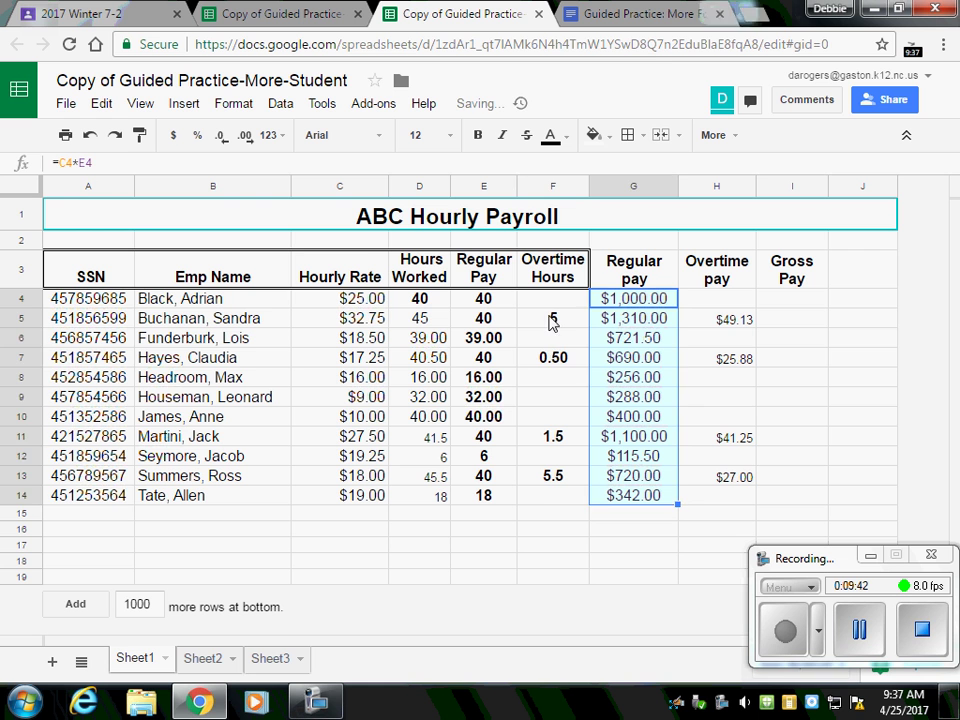
left_click_drag(553, 317, 555, 476)
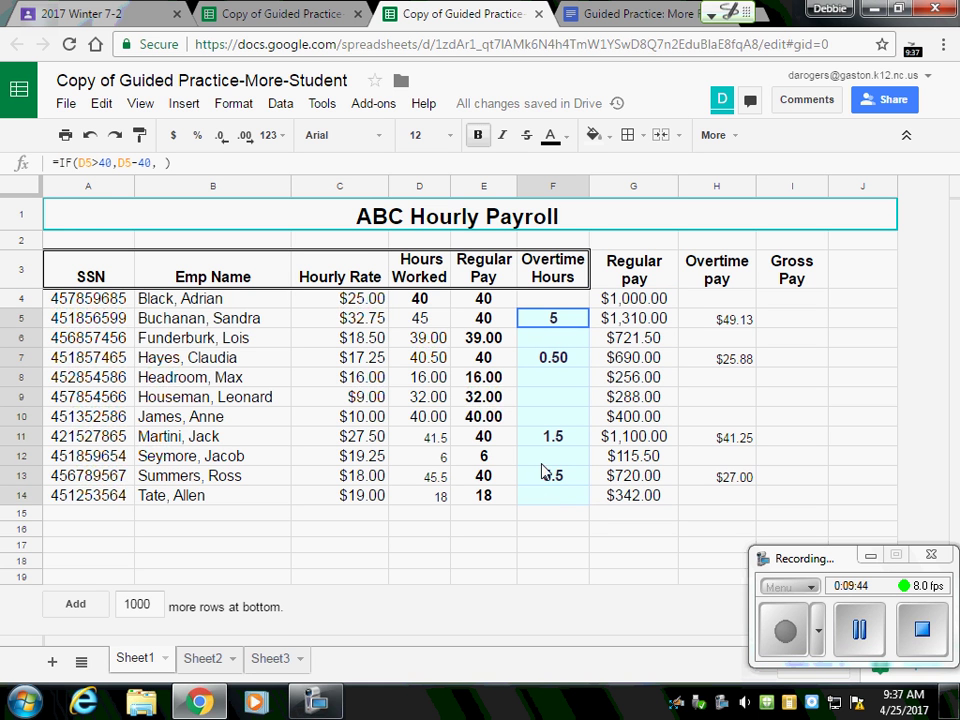
left_click(479, 139)
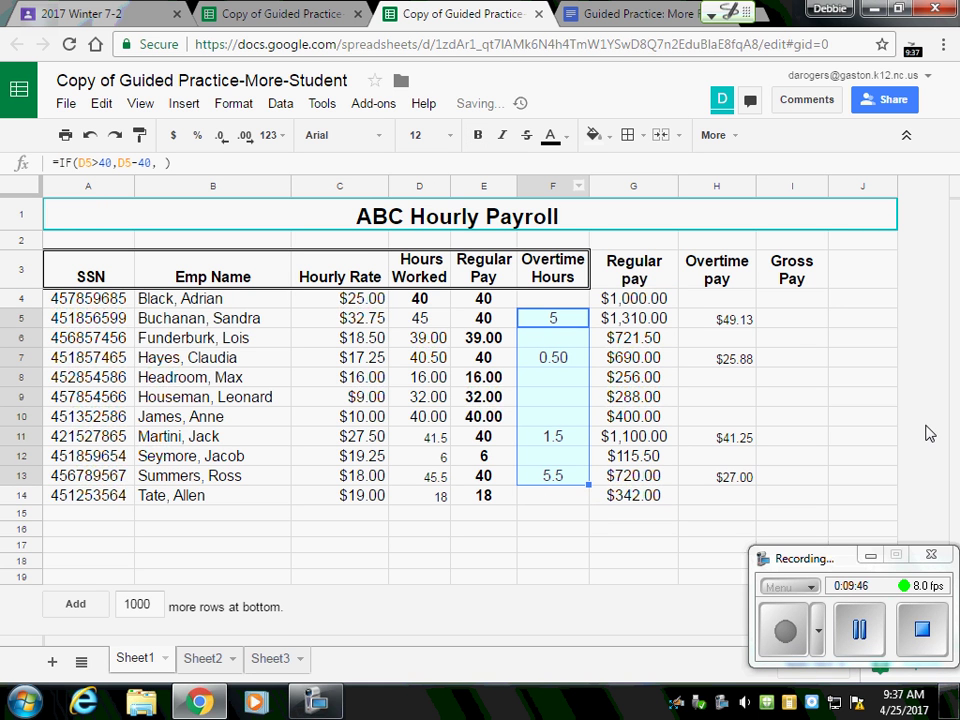
- Enter the gross pay formula =G4+H4 in cell I4, adding regular and overtime pay
left_click(797, 321)
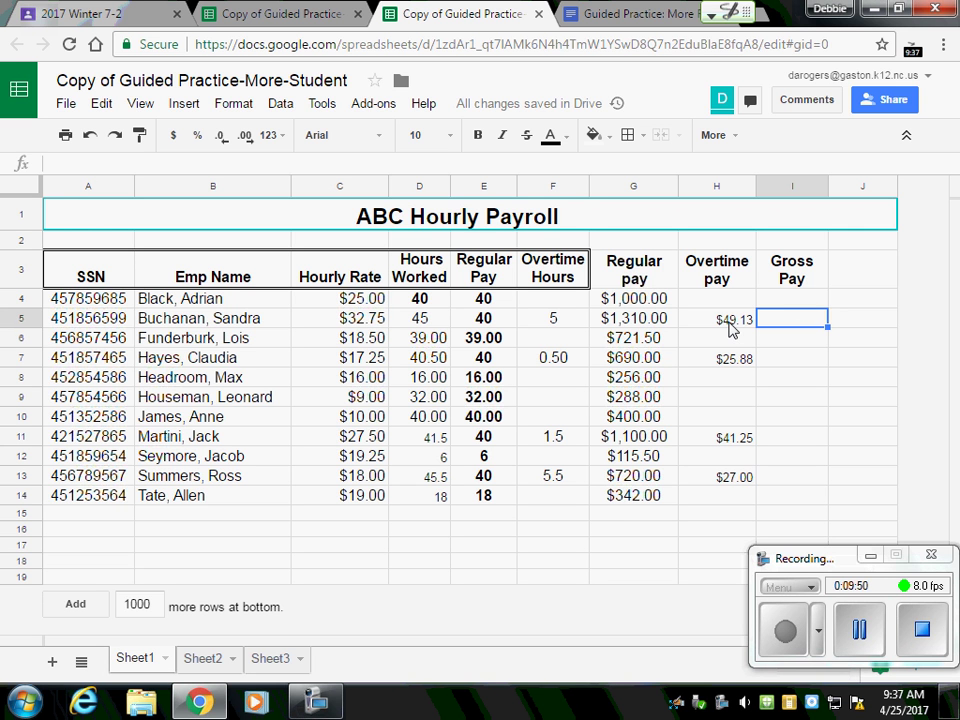
left_click(636, 298)
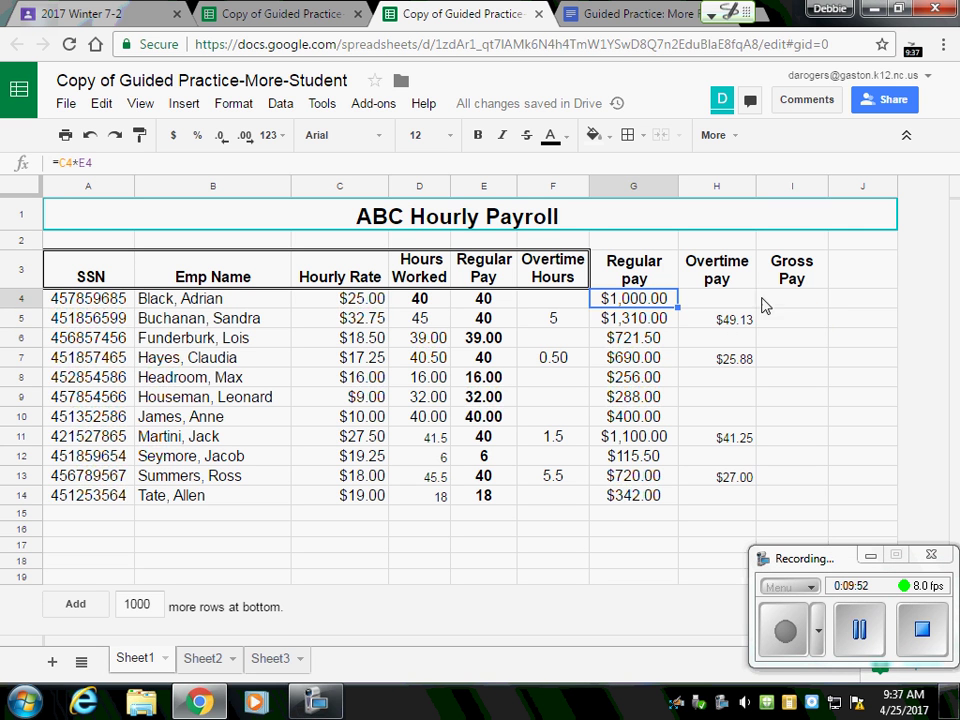
left_click(763, 303)
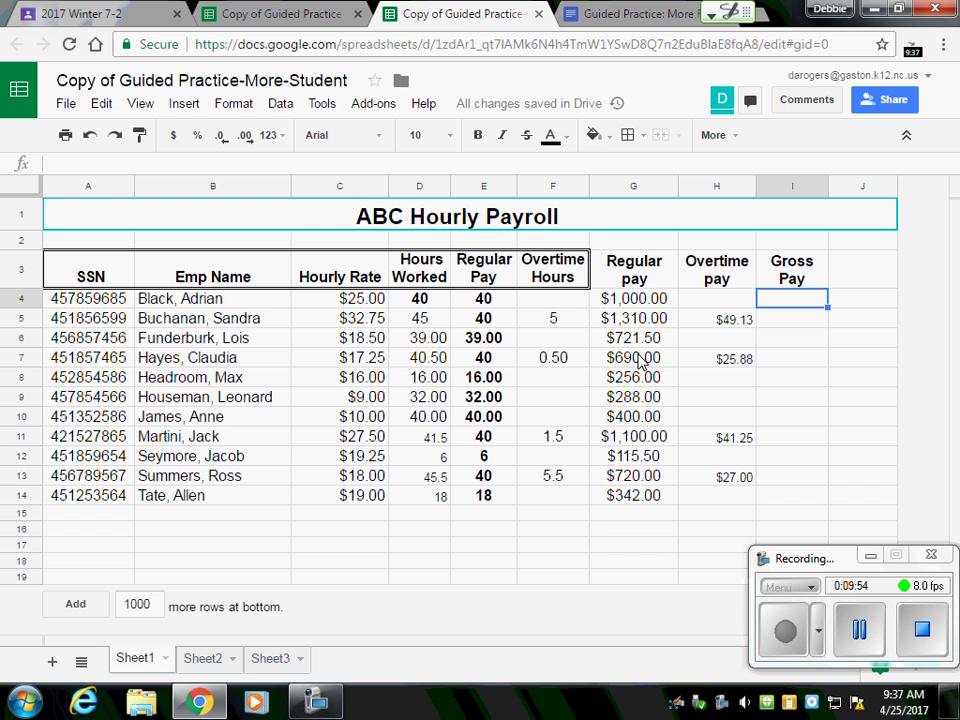
type("=")
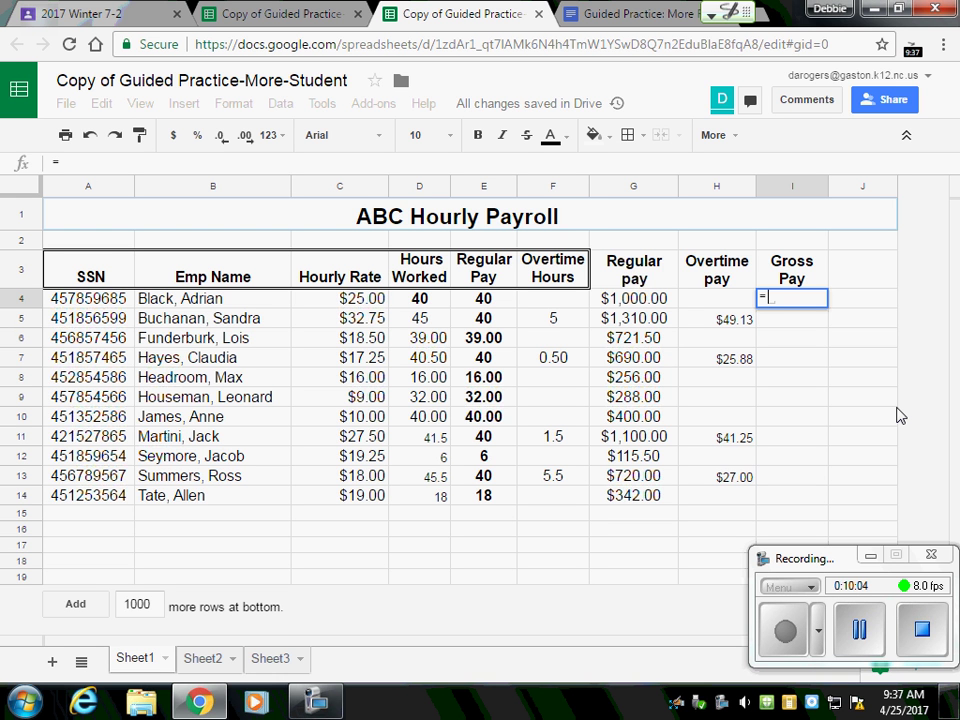
left_click(652, 303)
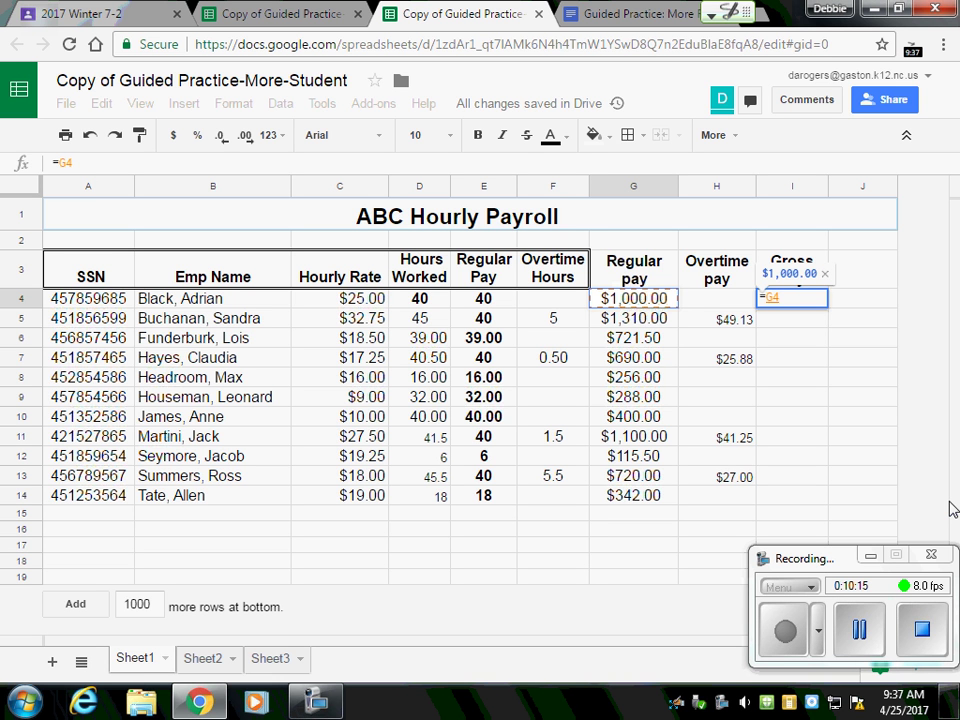
type("+")
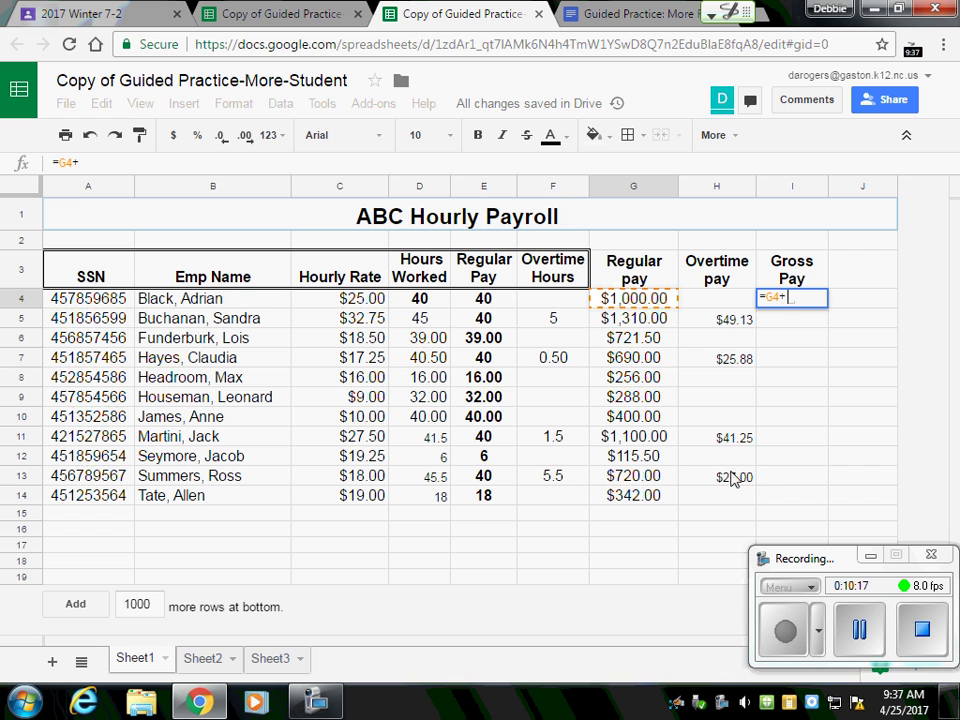
left_click(724, 300)
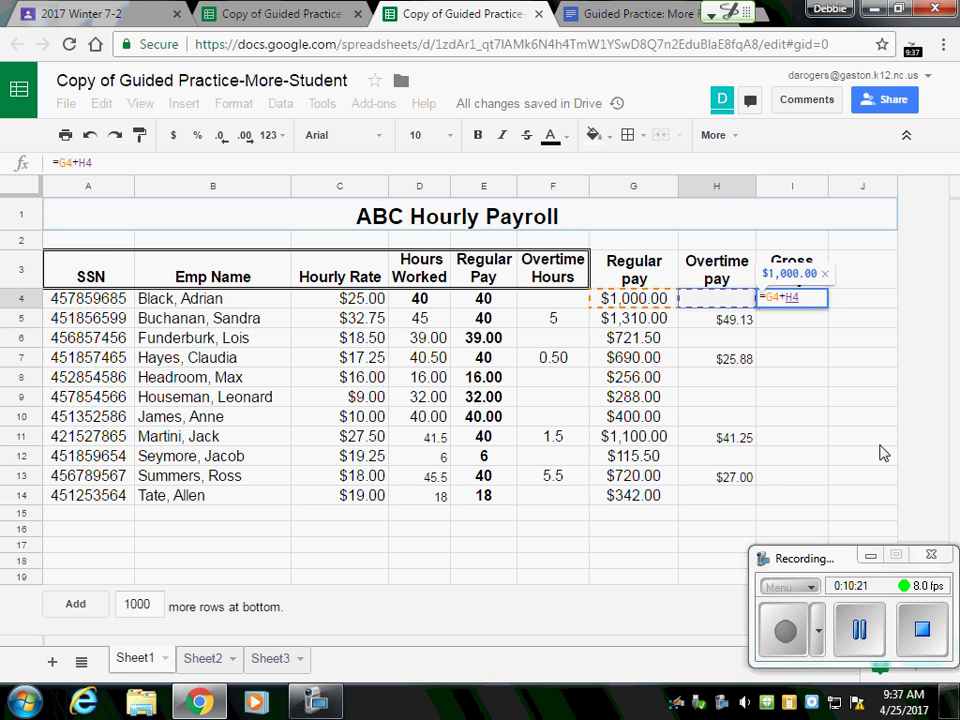
key("Return")
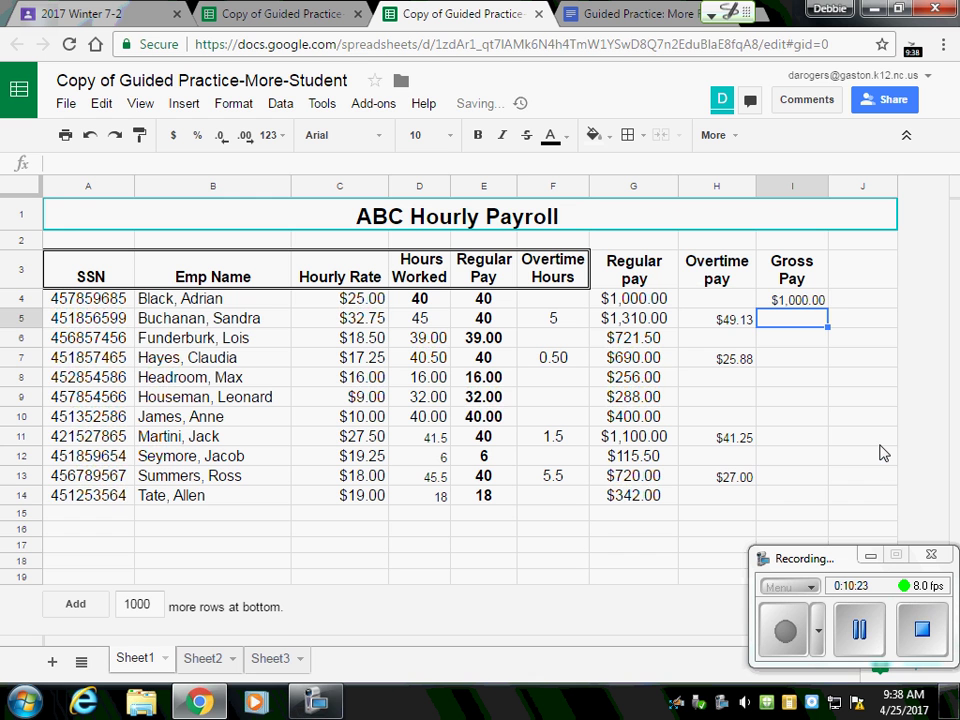
- Copy the gross pay formula from I4 down through I14
left_click(797, 300)
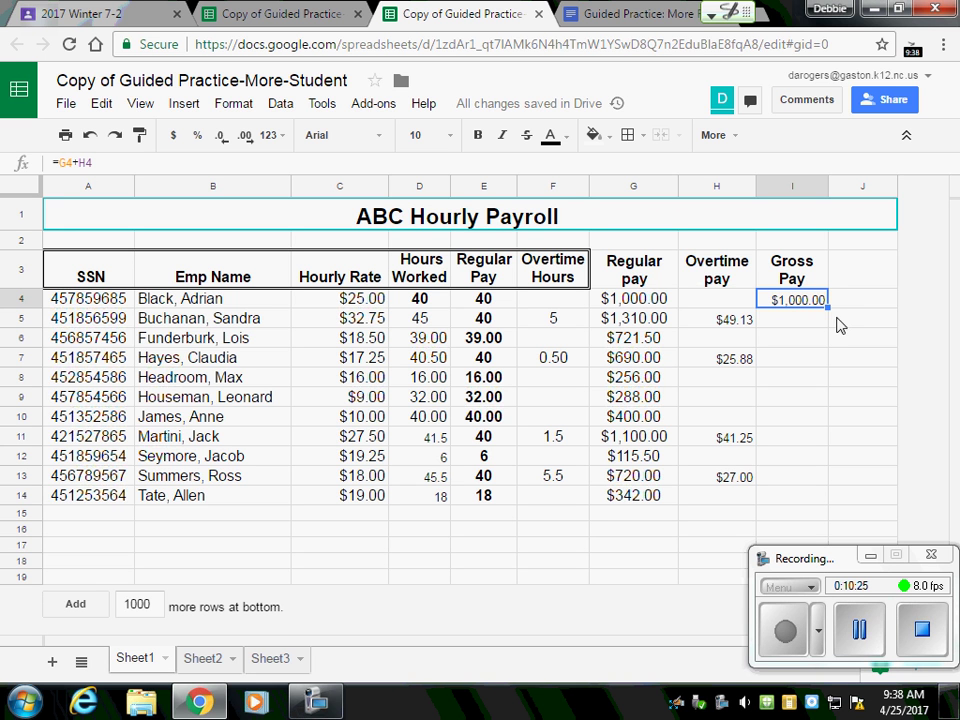
left_click_drag(828, 308, 797, 503)
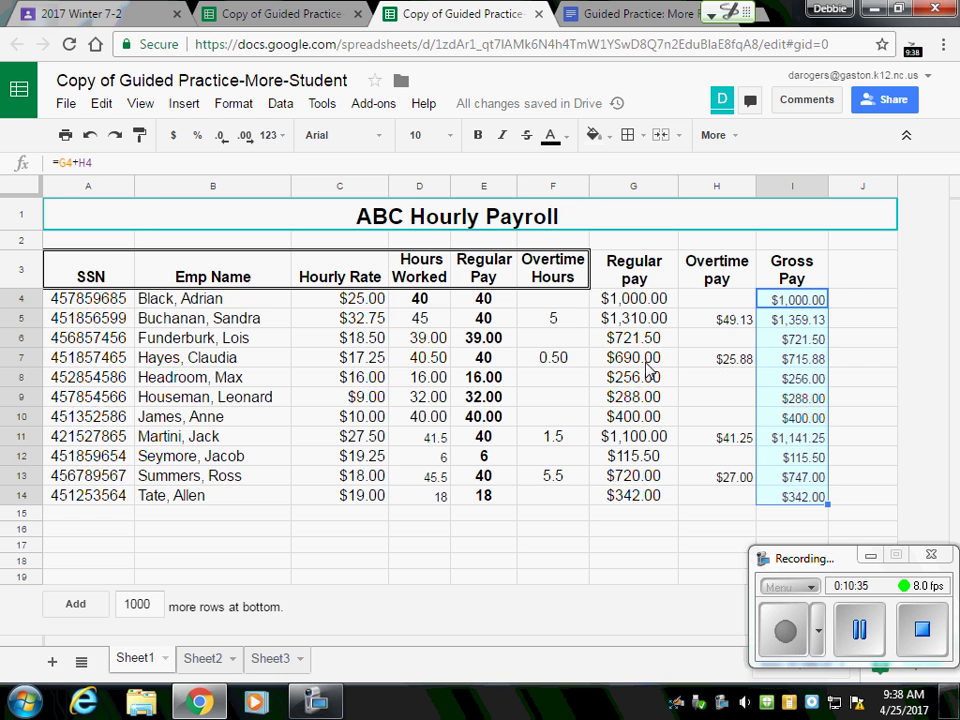
left_click(878, 498)
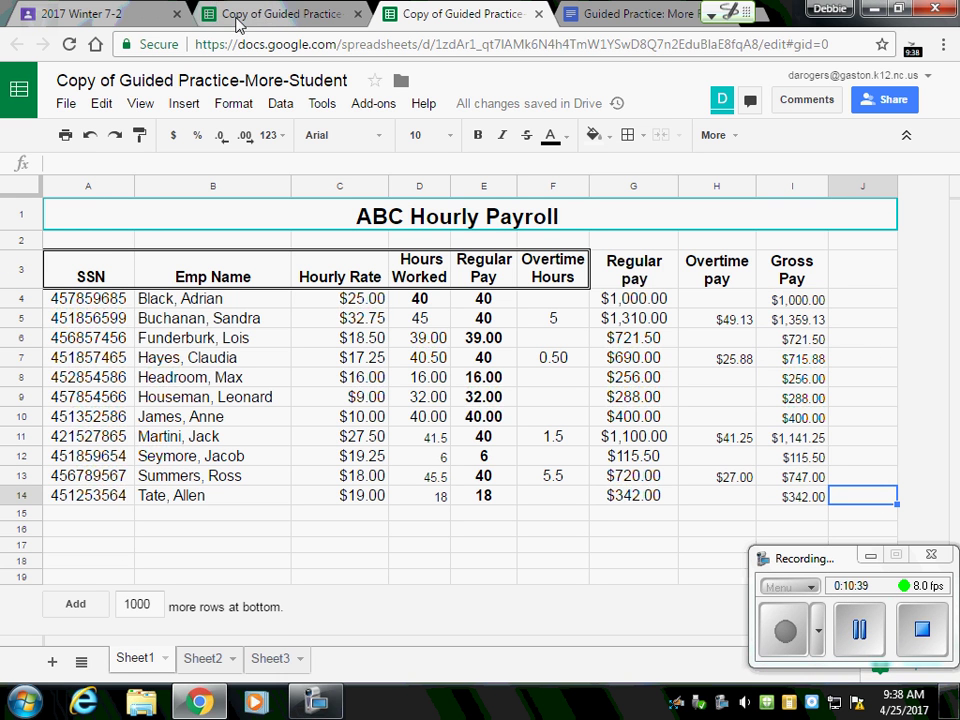
- Switch to the Guided Practice: More Formatting document and read instructions 18 to 20
left_click(636, 15)
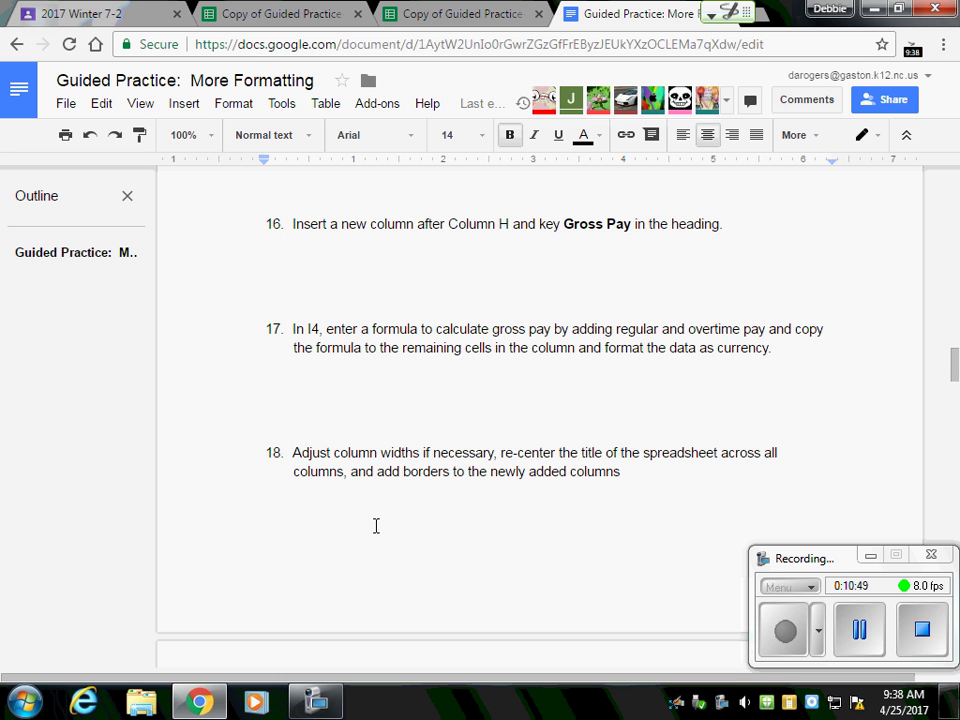
scroll(330, 499, "down", 2)
scroll(467, 499, "down", 1)
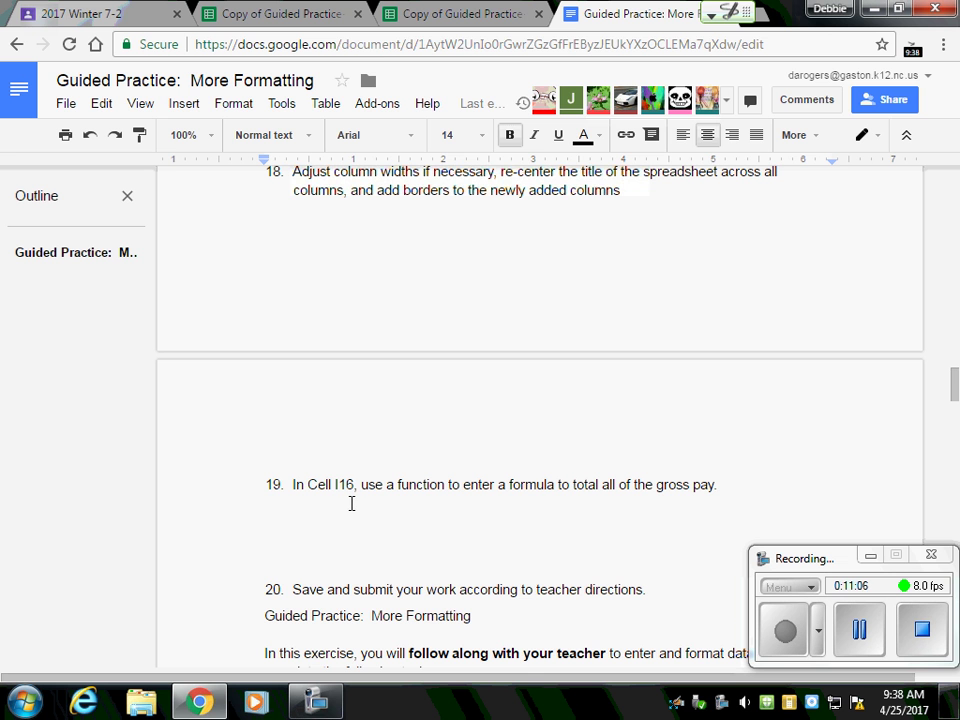
- Return to the payroll spreadsheet and total the gross pay in cell I16 with the SUM function over I4:I14
left_click(424, 18)
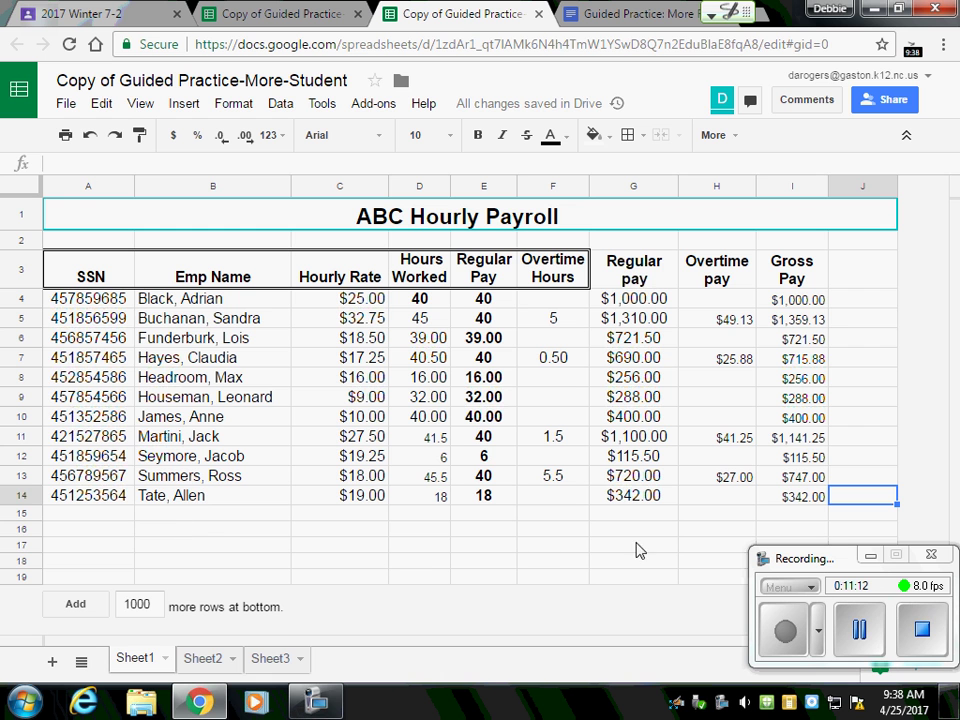
left_click(797, 530)
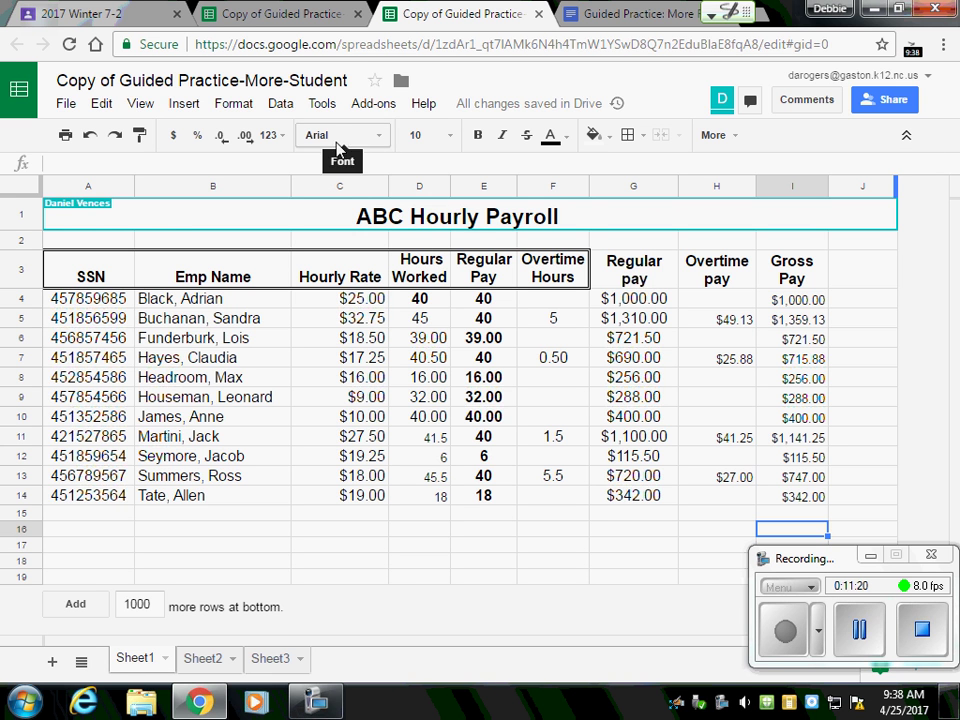
left_click(738, 137)
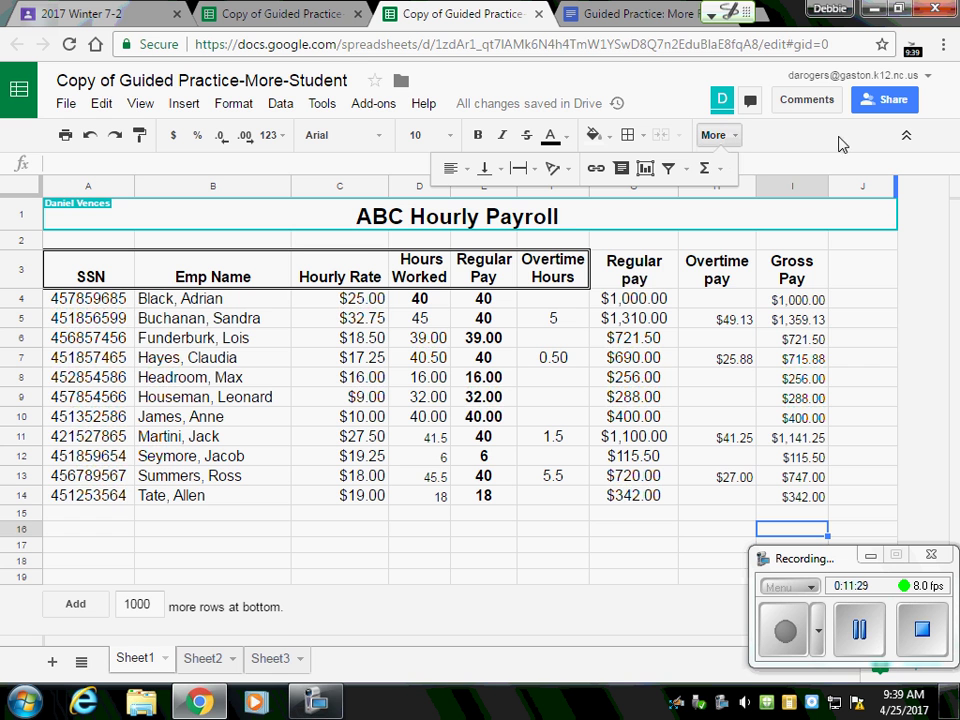
left_click(725, 175)
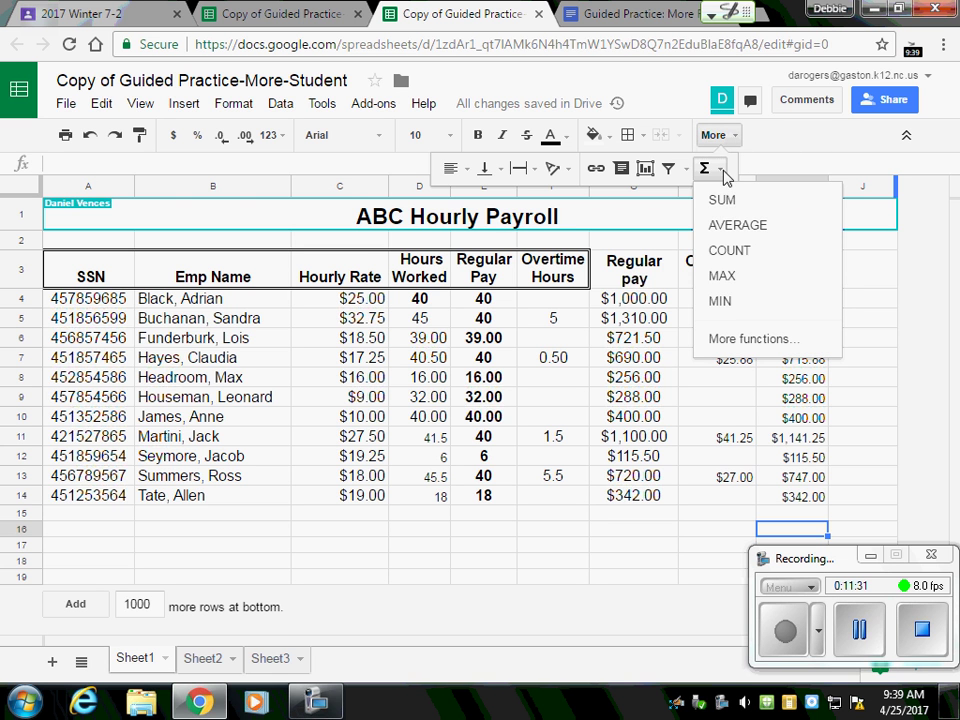
left_click(712, 198)
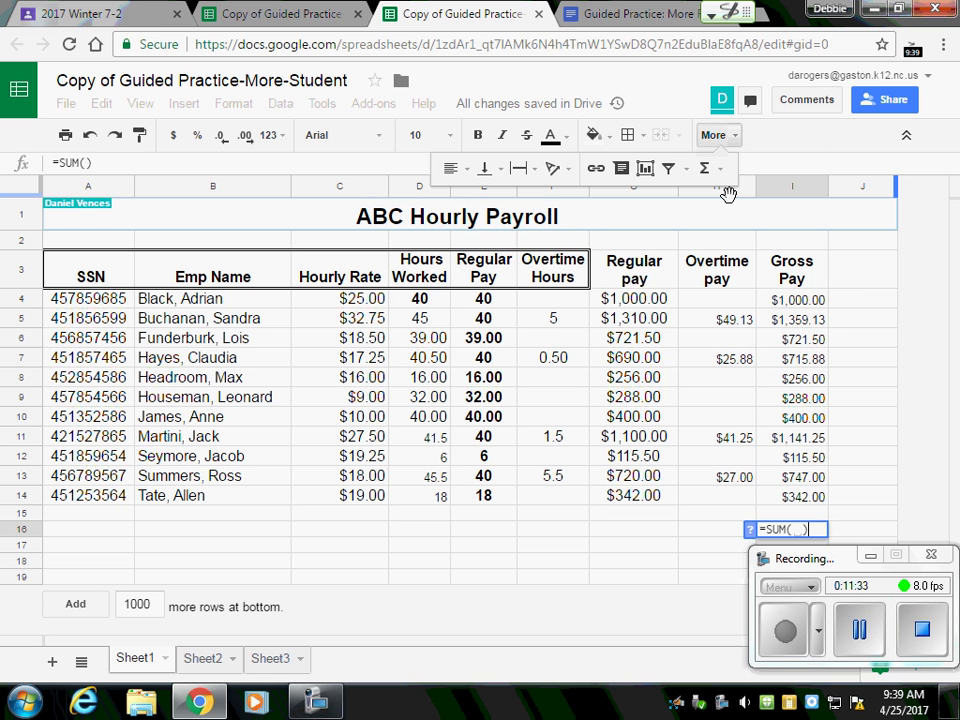
left_click_drag(791, 305, 816, 503)
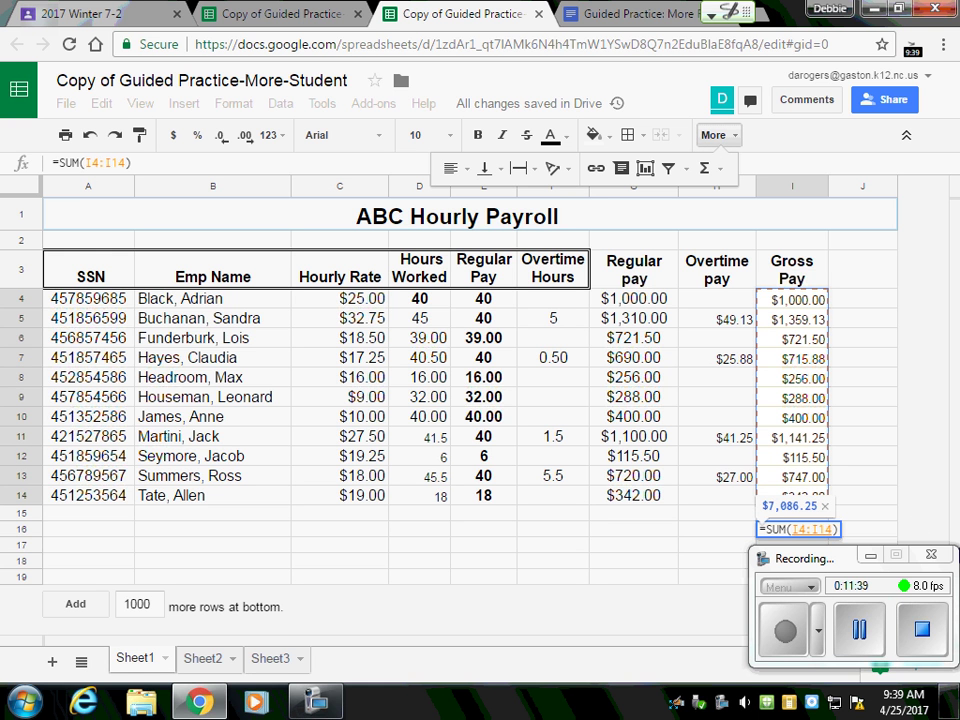
key("Return")
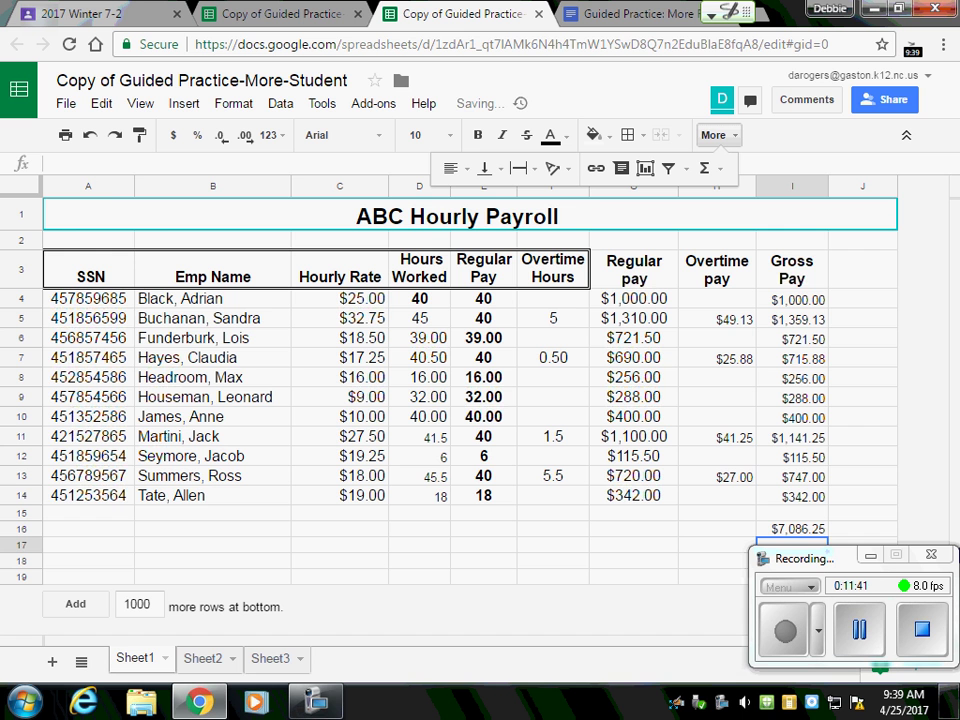
- Switch to the Guided Practice: More Formatting document and read the instructions from 18 onward
left_click(597, 15)
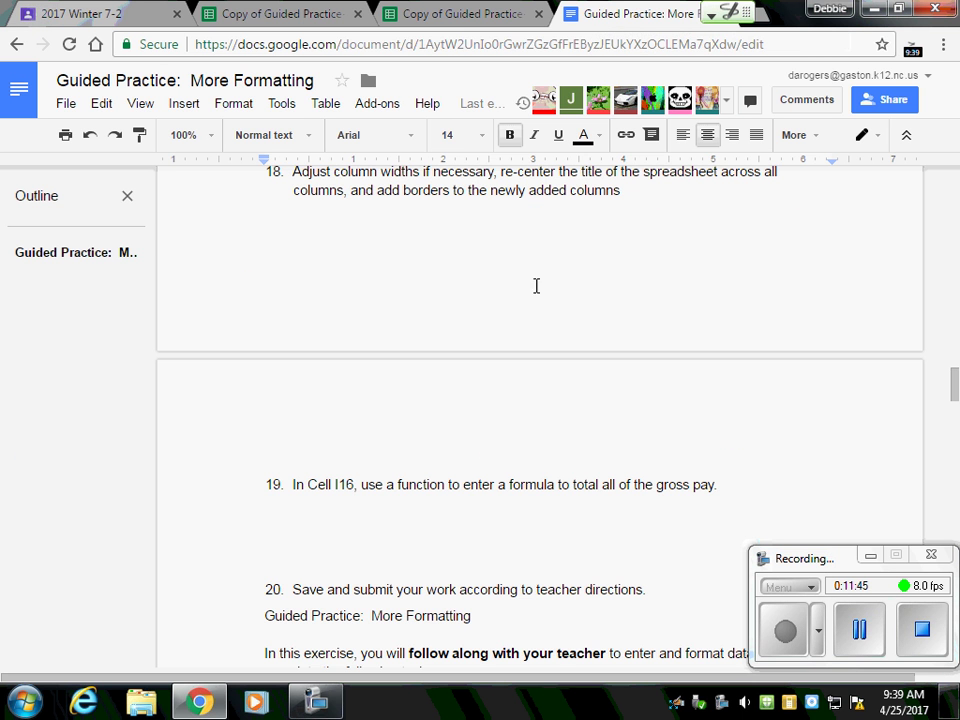
scroll(591, 576, "down", 1)
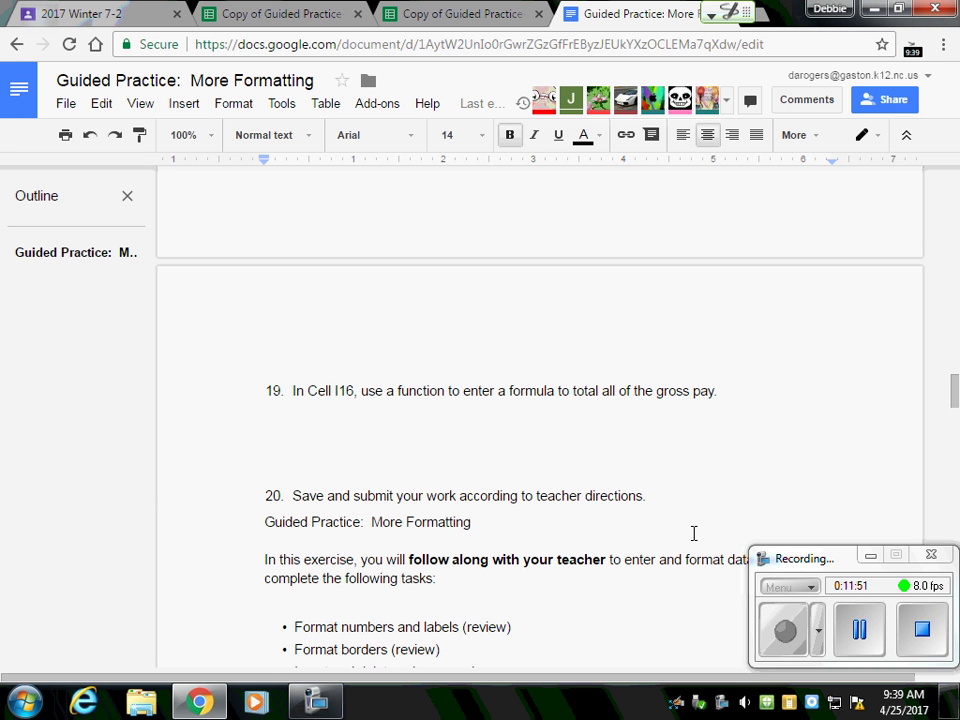
scroll(477, 568, "down", 2)
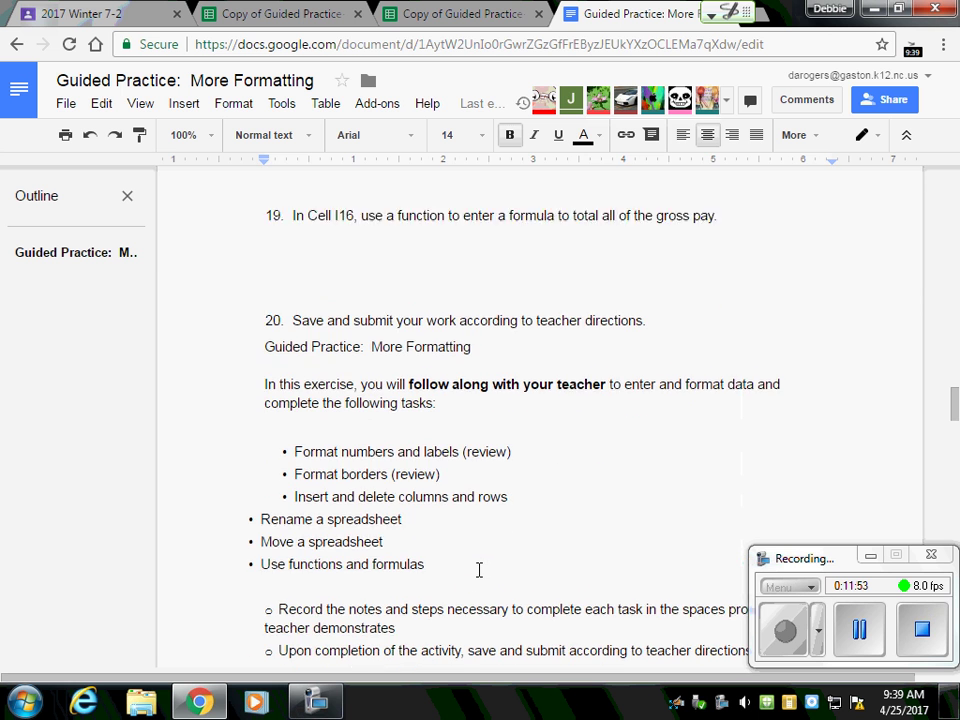
scroll(483, 570, "down", 3)
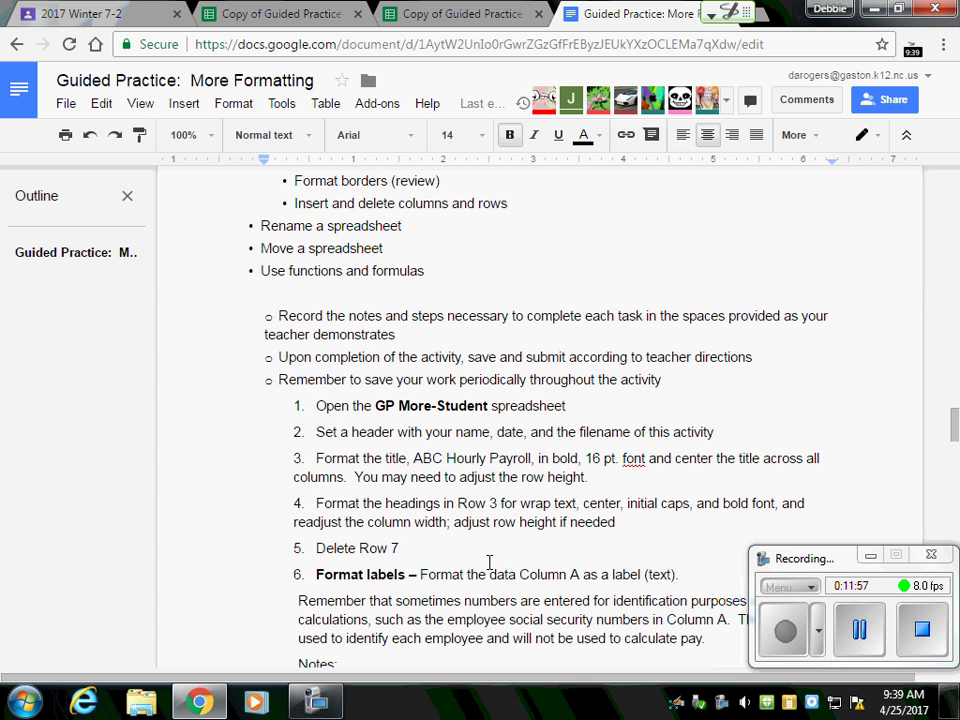
scroll(489, 562, "up", 2)
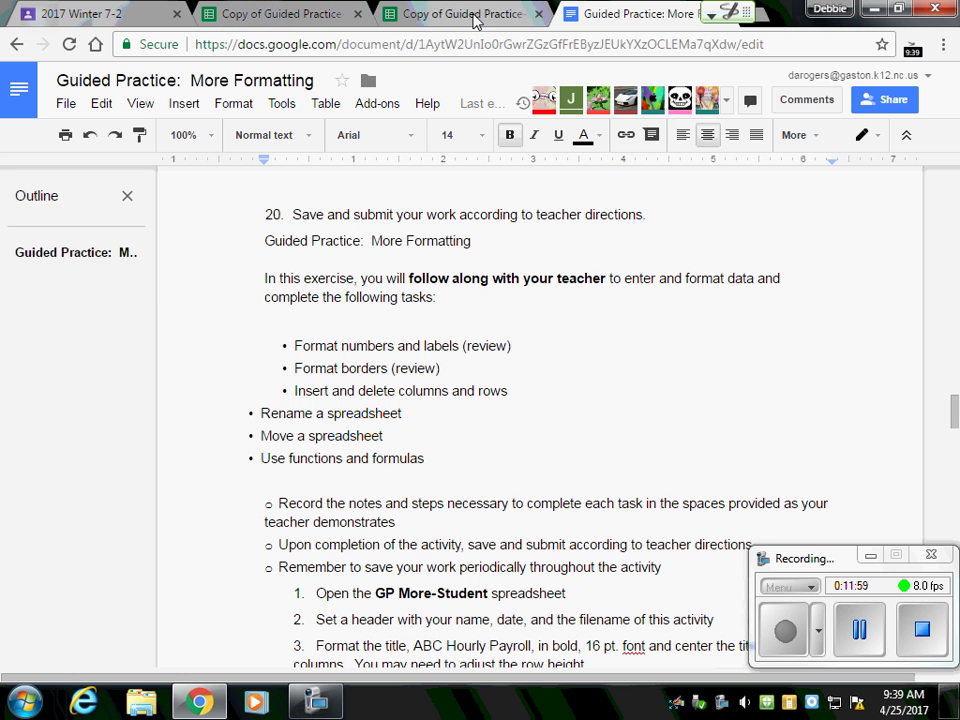
- Return to the payroll spreadsheet and examine the borders around the row 3 headings, including Overtime Hours and Regular pay
left_click(475, 20)
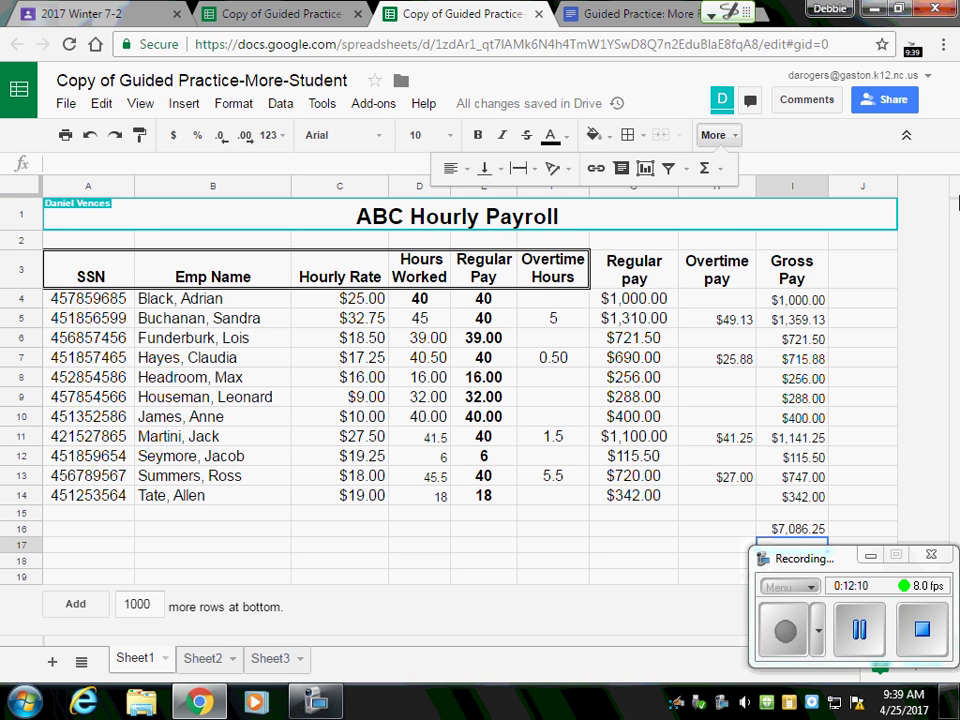
left_click(874, 244)
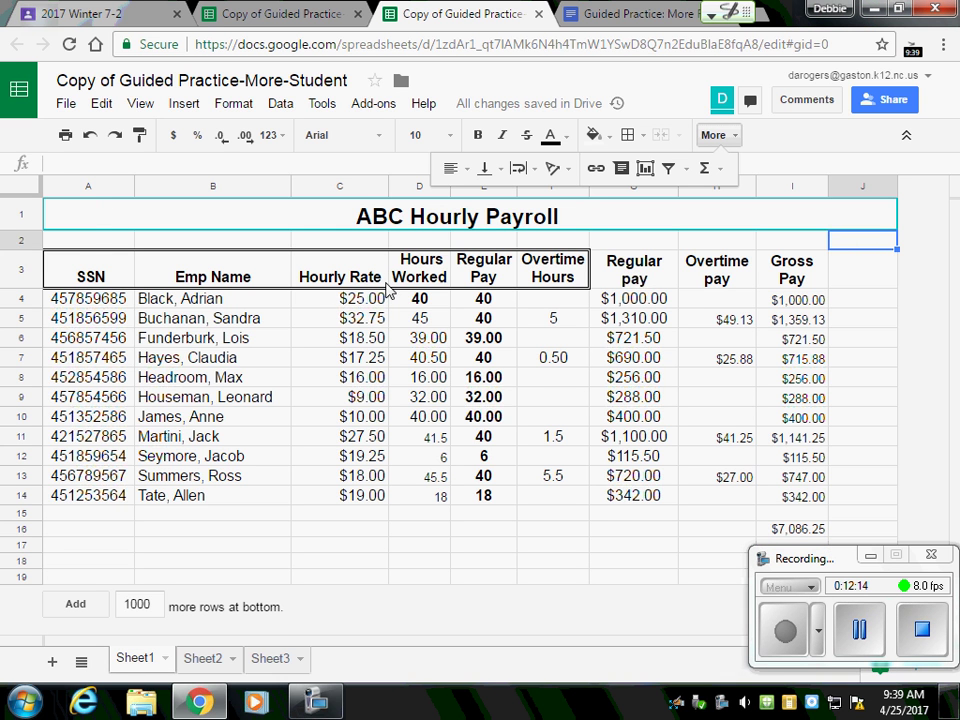
left_click(538, 304)
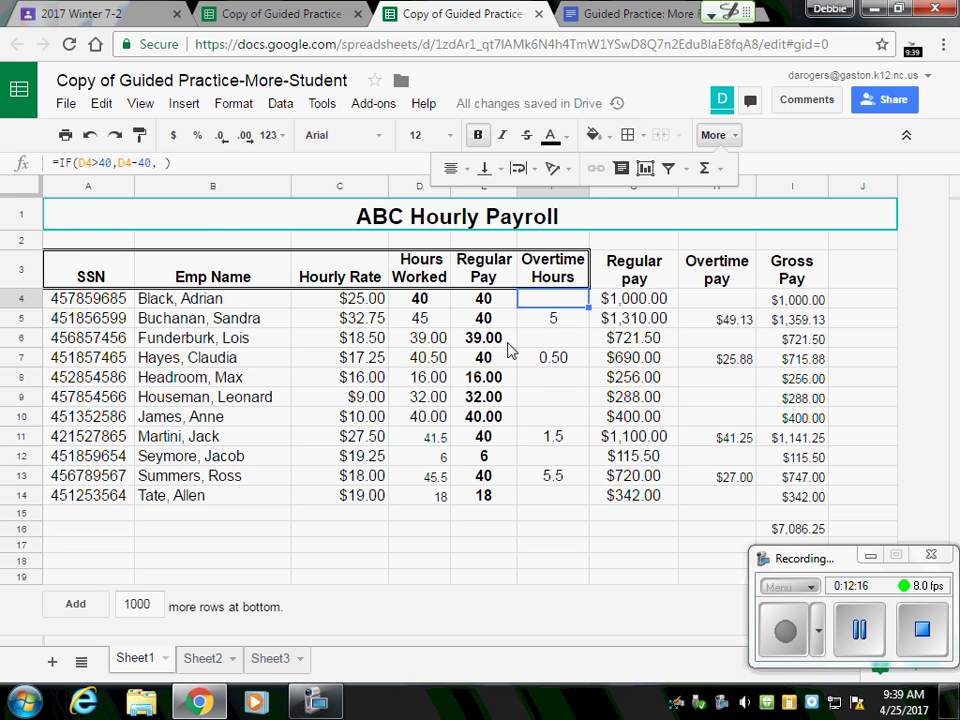
left_click(572, 279)
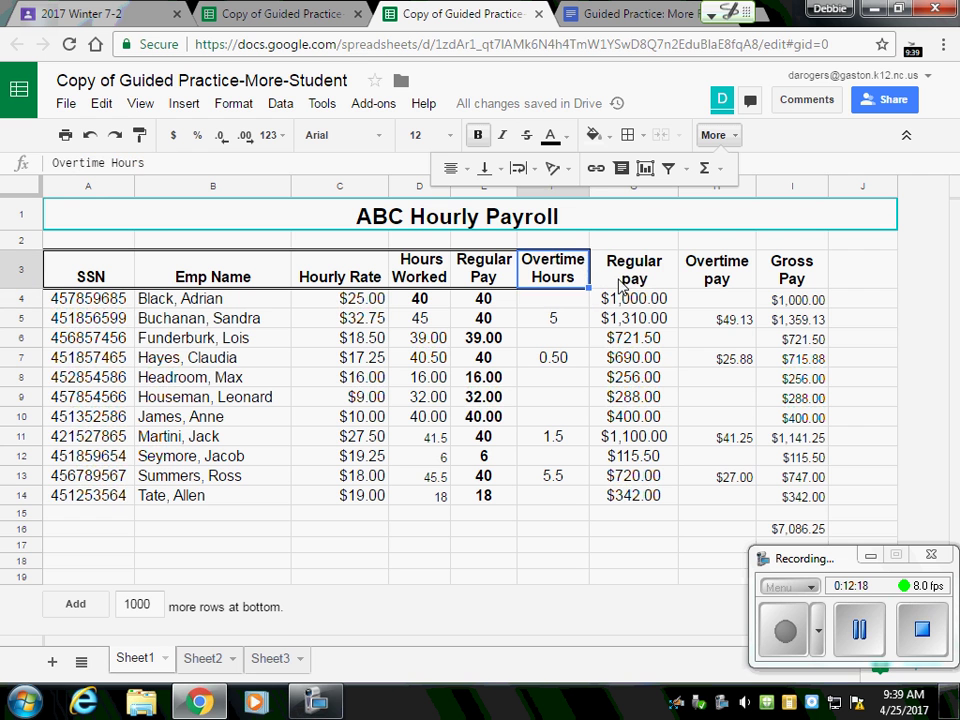
key("Right")
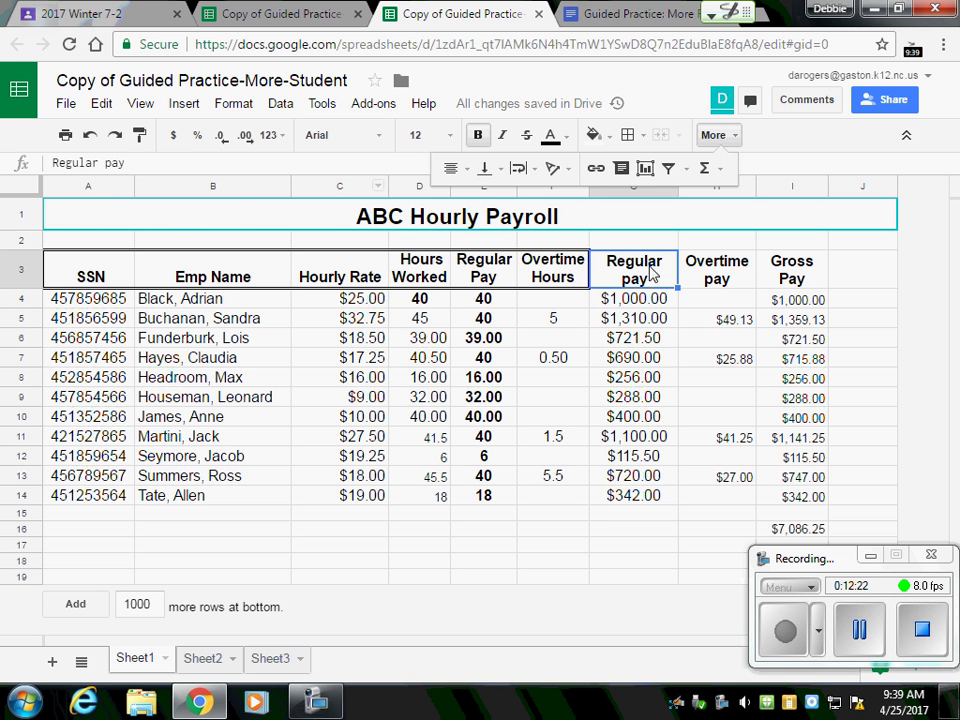
- Clear the existing borders from the headings in A3:I3 and apply a double-line outer border around the whole range
left_click(77, 272)
left_click_drag(77, 272, 814, 284)
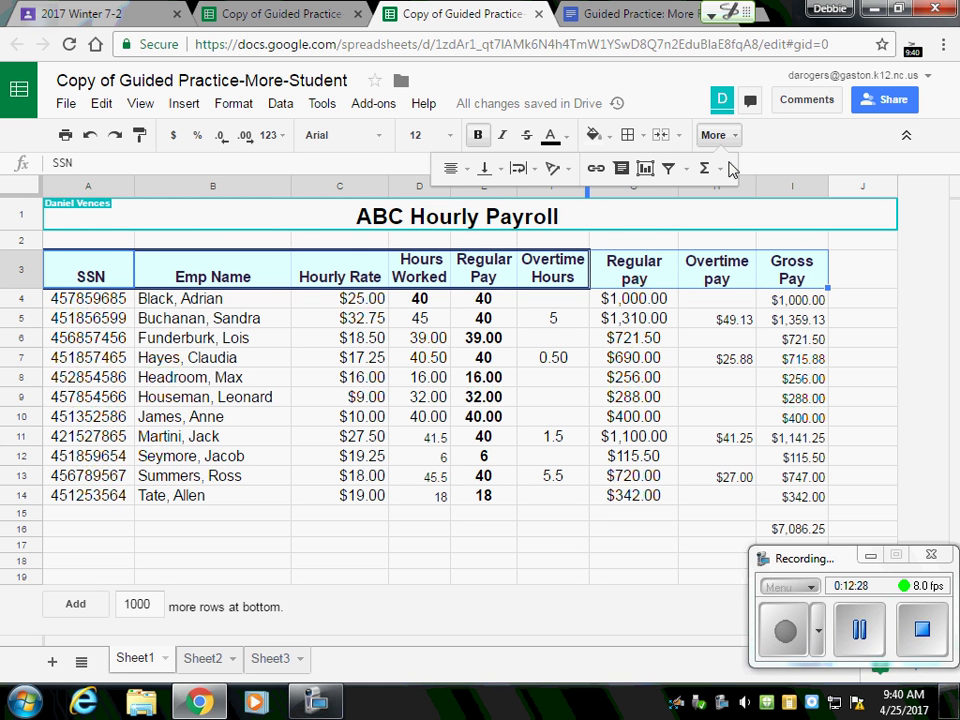
left_click(630, 136)
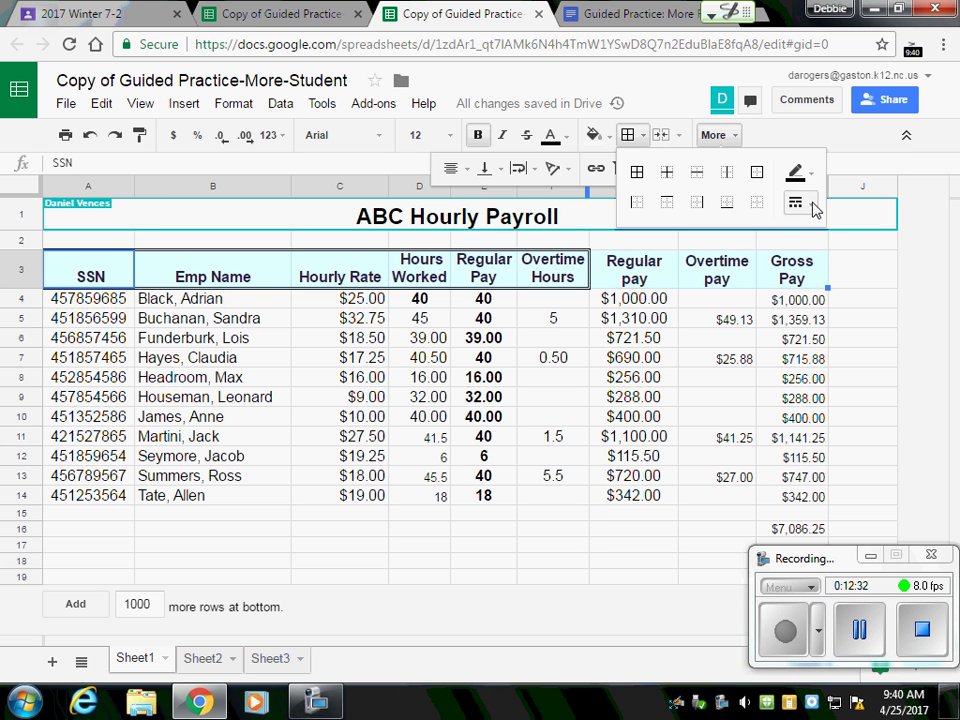
left_click(798, 203)
left_click(843, 350)
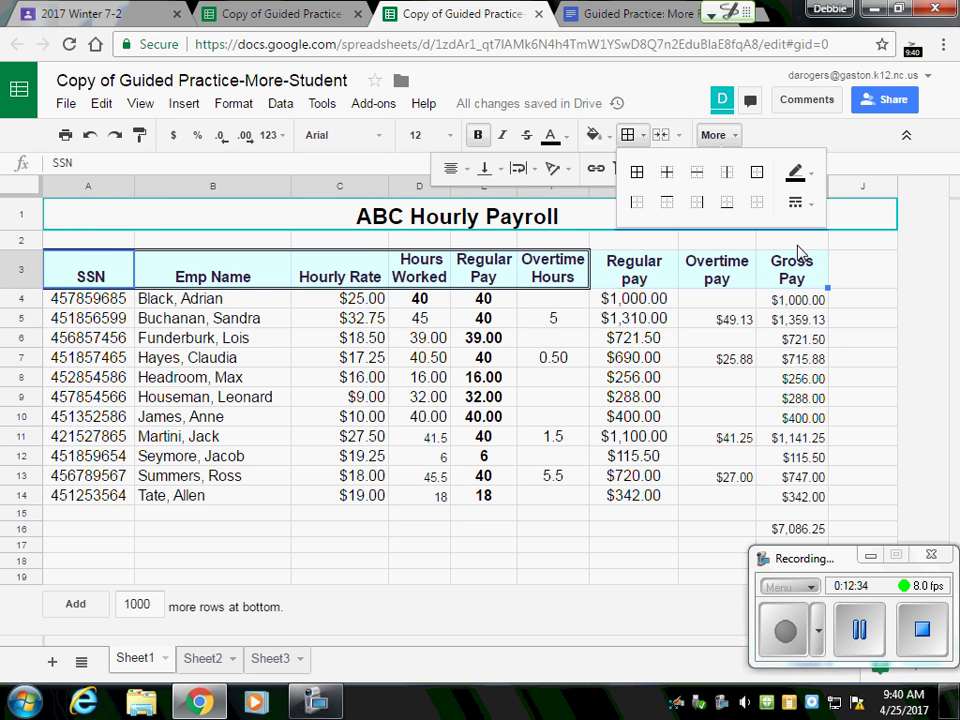
left_click(756, 174)
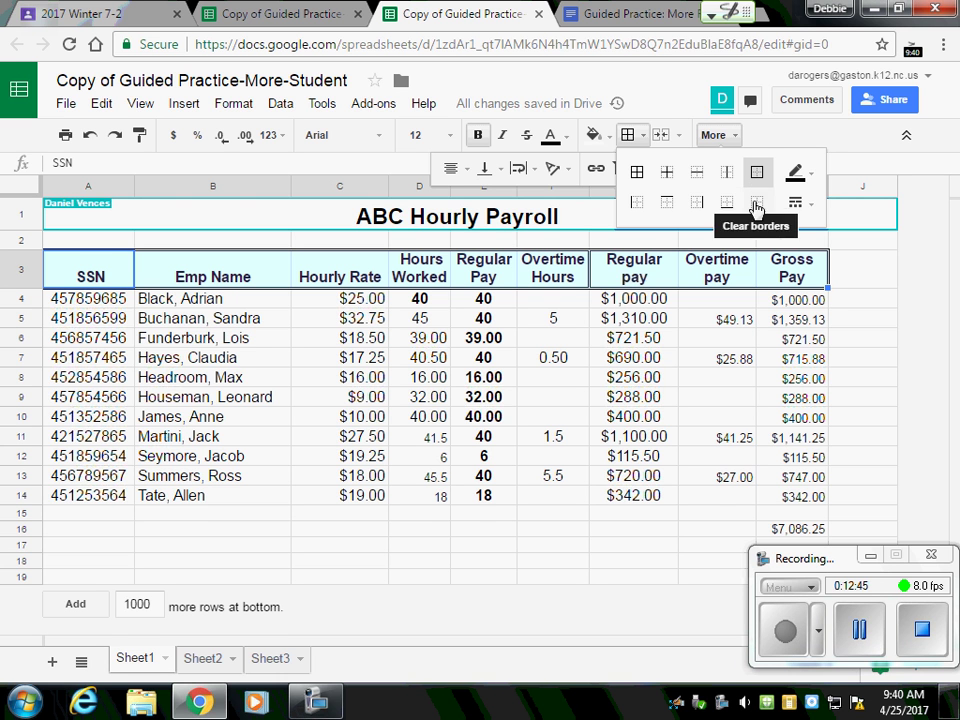
left_click(756, 204)
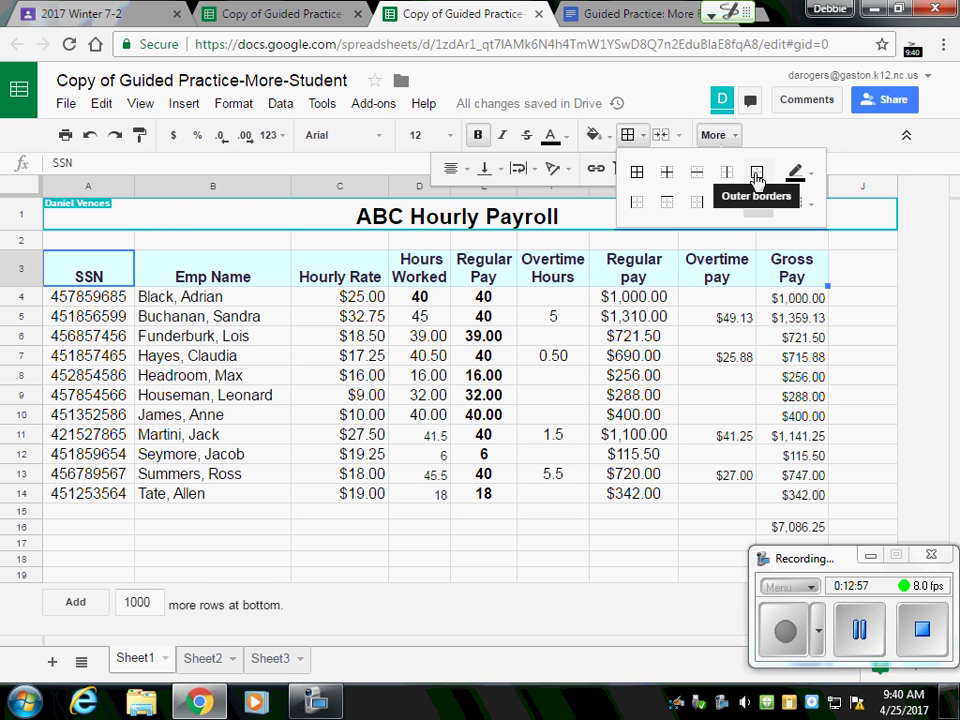
left_click(757, 173)
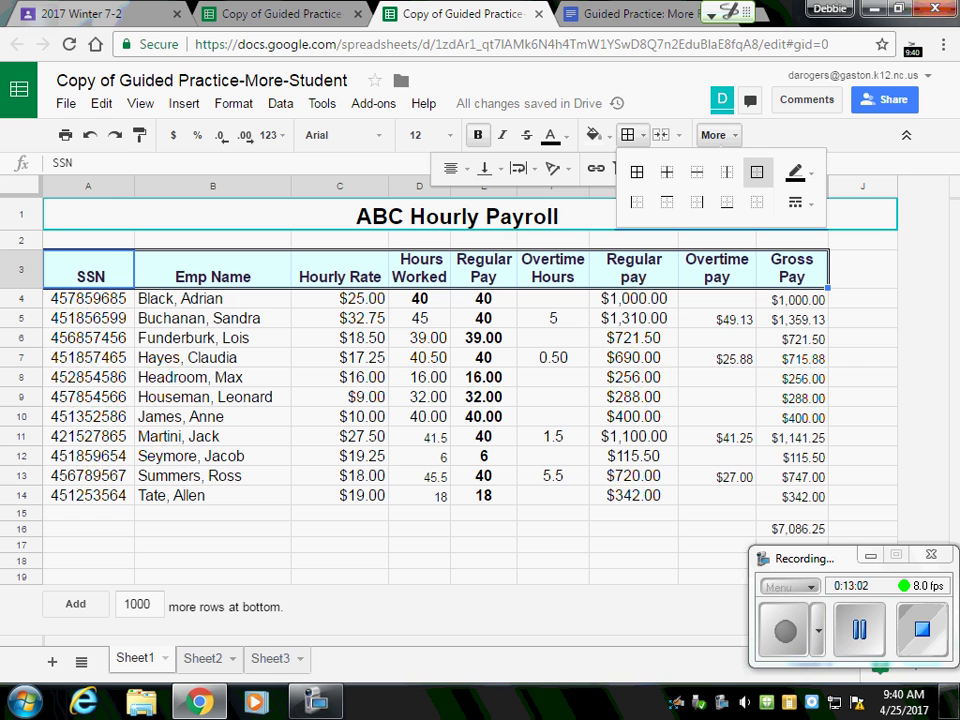
- Unmerge the ABC Hourly Payroll title and merge it again across A1:I1 so it is centered over the data columns
left_click(66, 216)
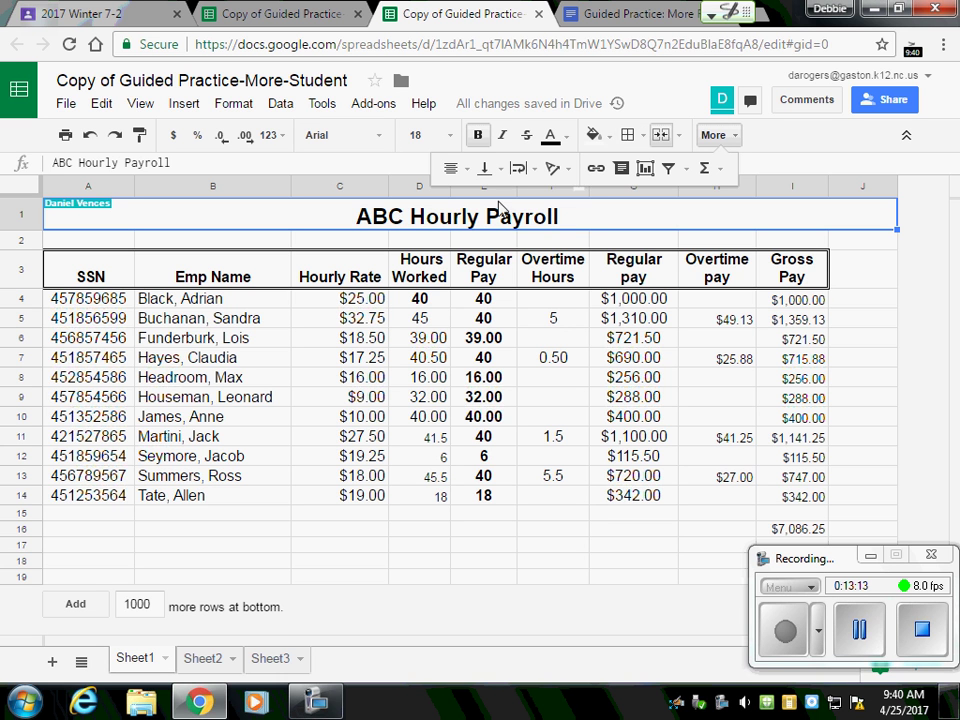
left_click(660, 140)
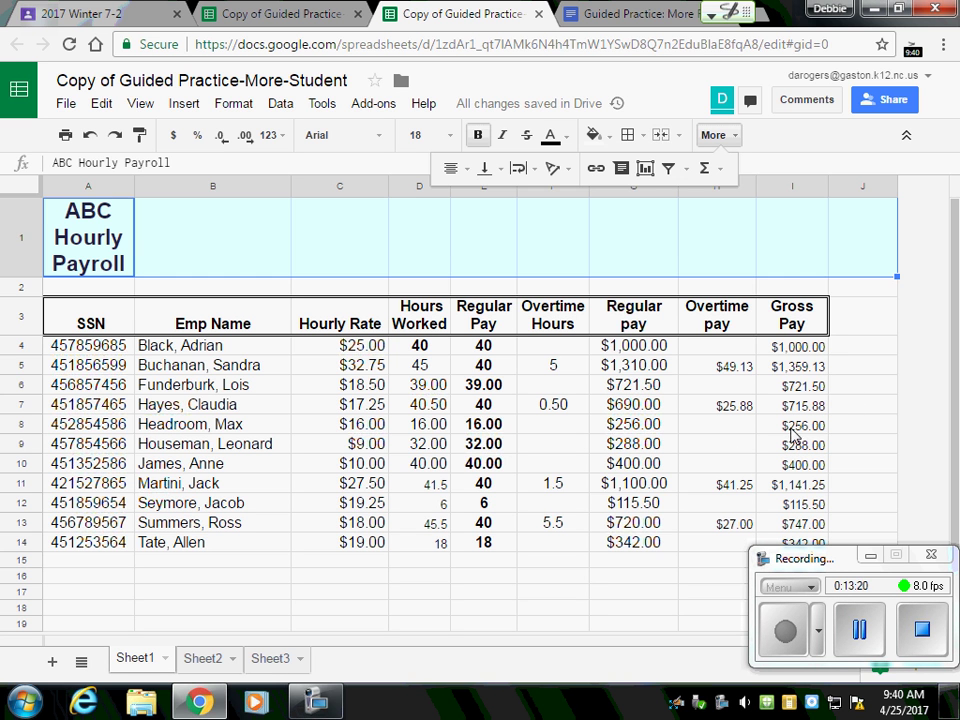
left_click(855, 385)
left_click_drag(792, 238, 62, 176)
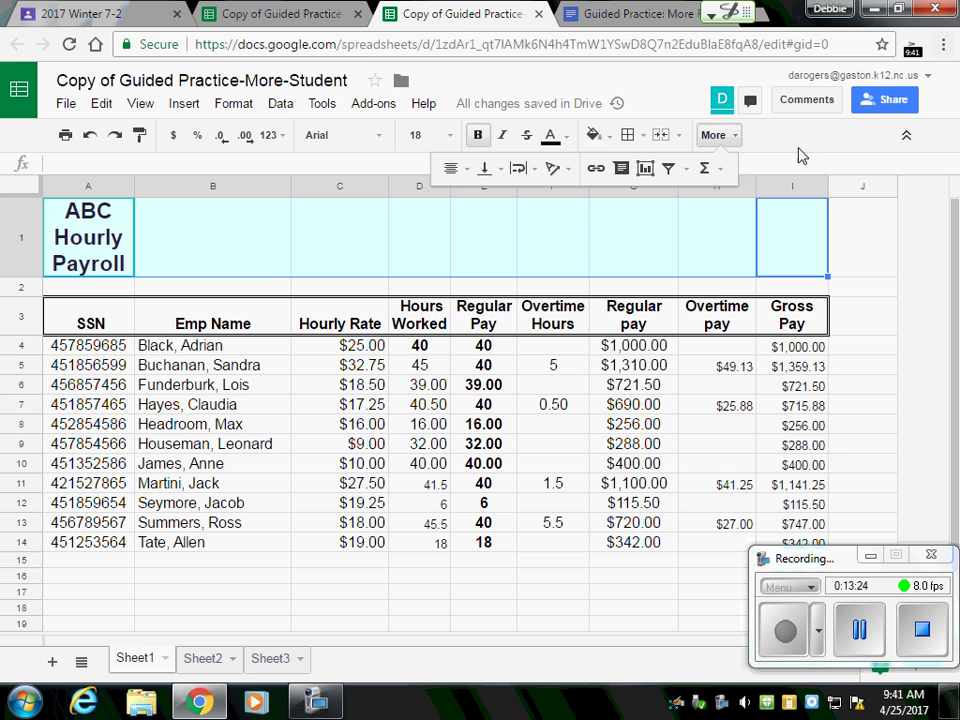
left_click(660, 137)
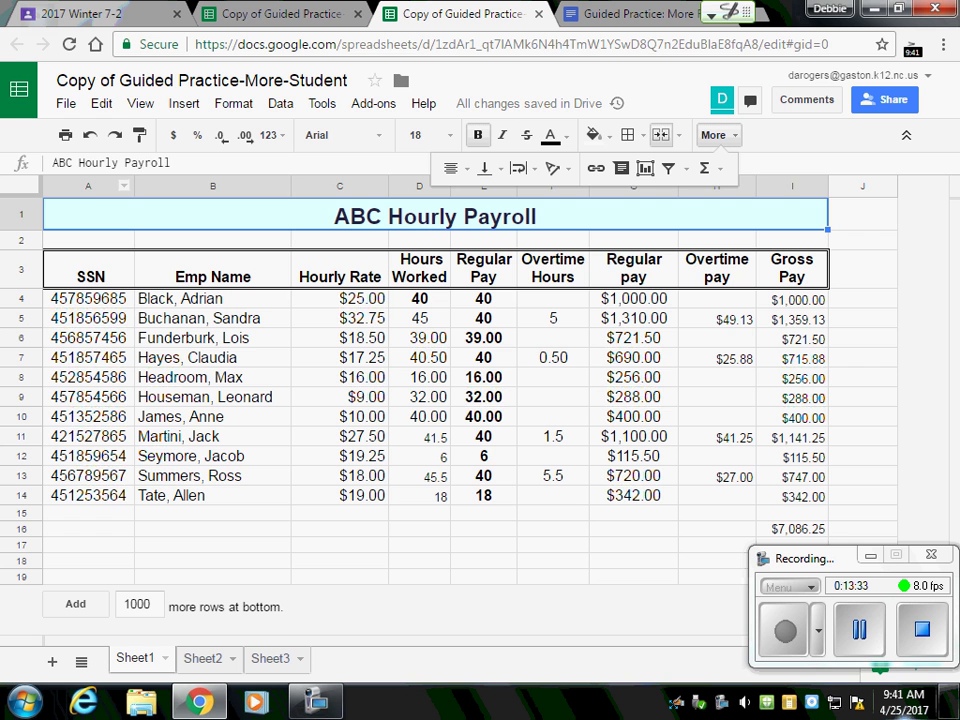
- Remove the bold from the Hours Worked and Regular Pay values in D4:E15
left_click_drag(420, 299, 495, 514)
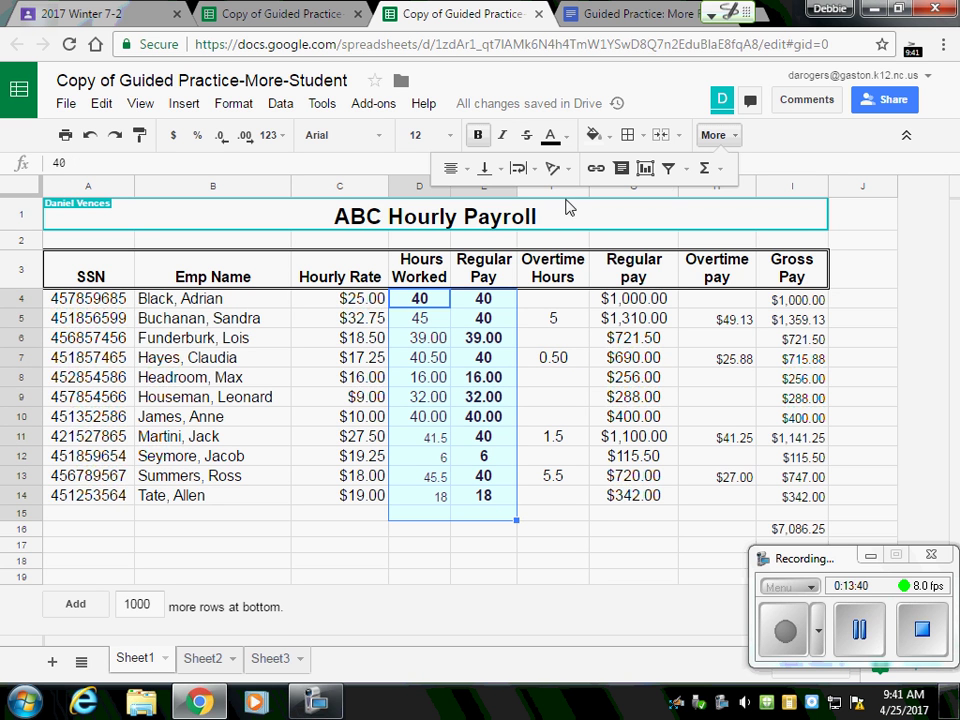
left_click(478, 136)
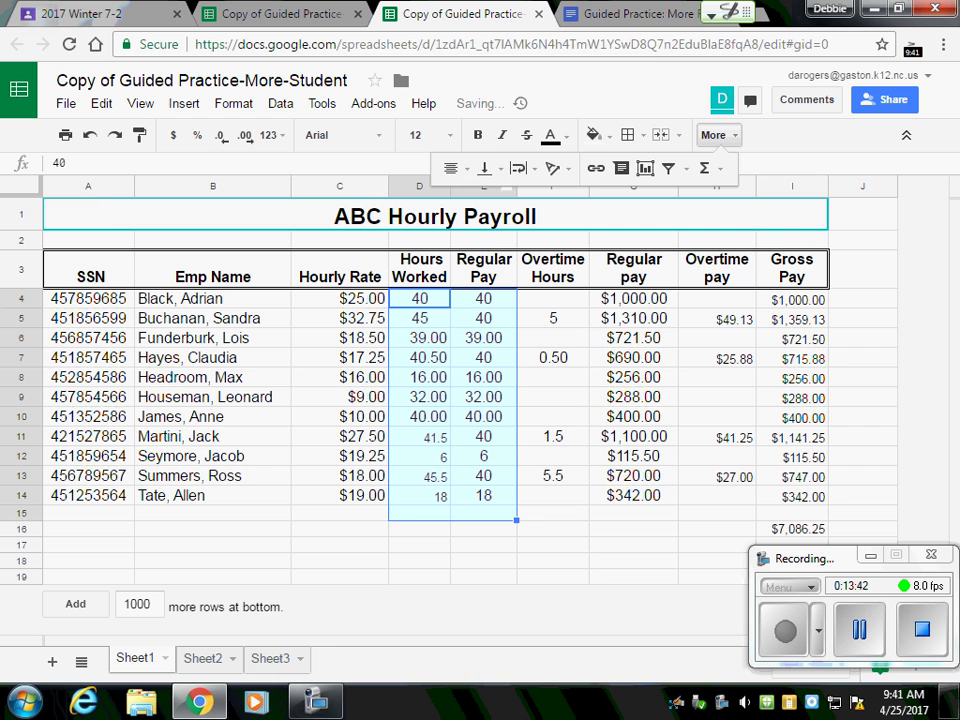
left_click(553, 561)
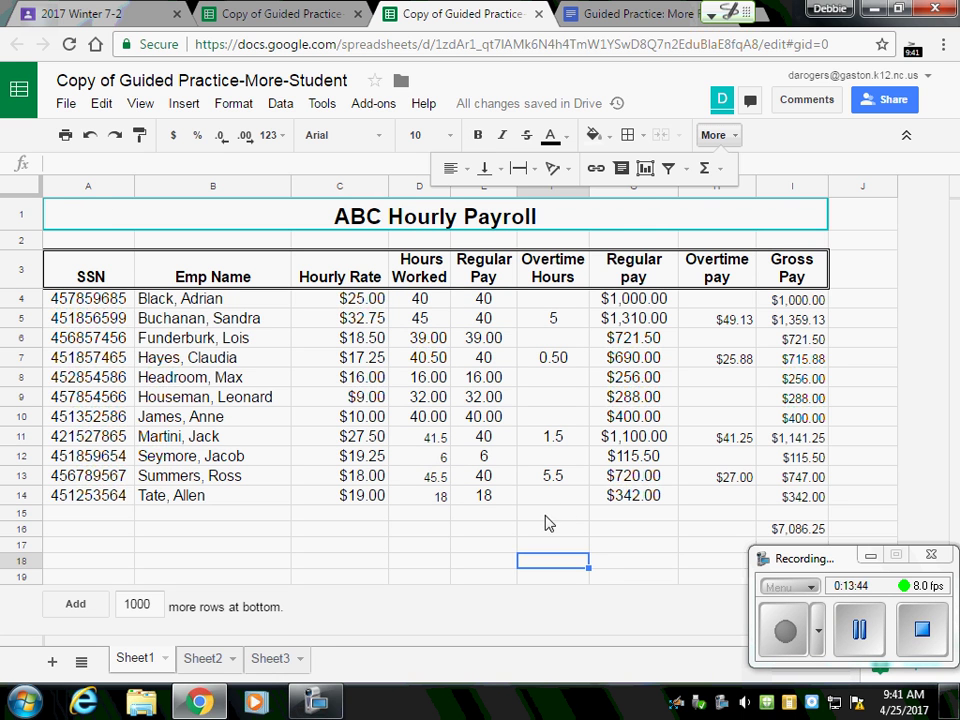